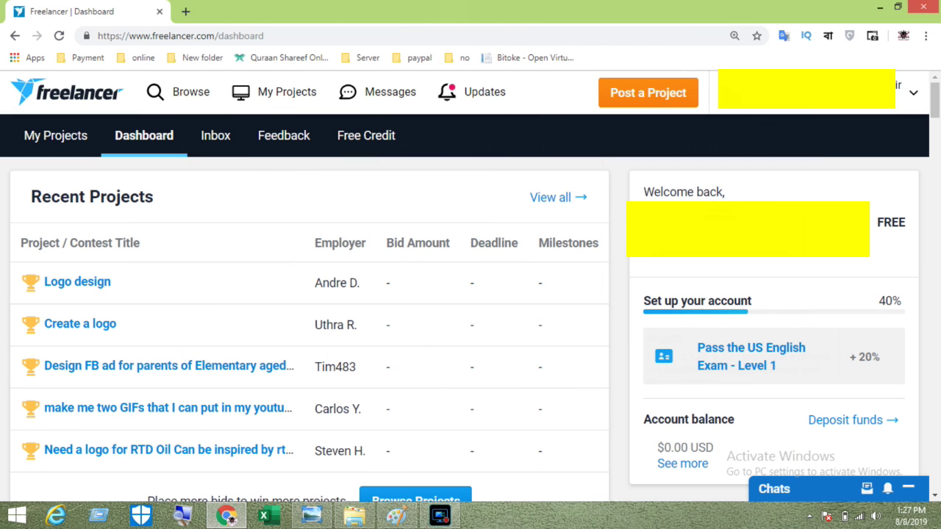
Open the account dropdown from the account name at the dashboard's top right
{"action": "left_click", "coordinate": [900, 106]}
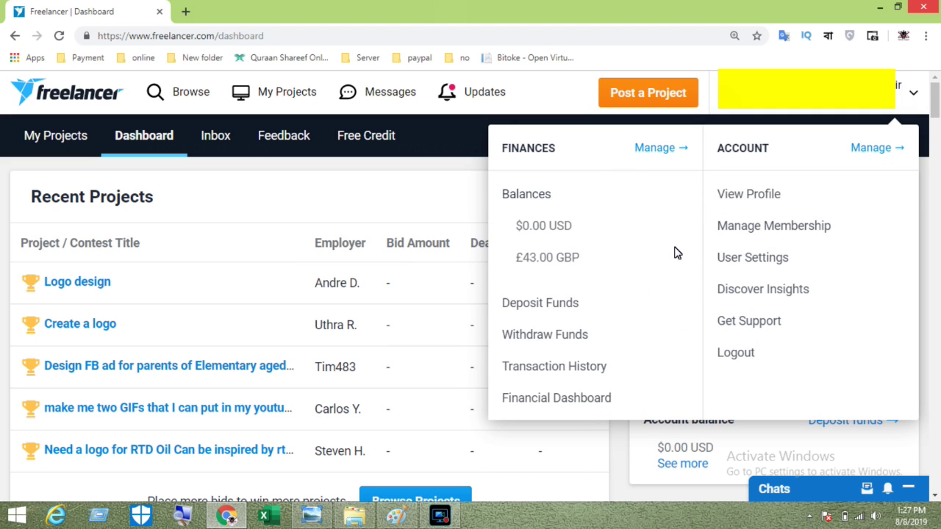
Go to User Settings, locate the locked Country field, and launch identity verification in a new tab
{"action": "left_click", "coordinate": [761, 263]}
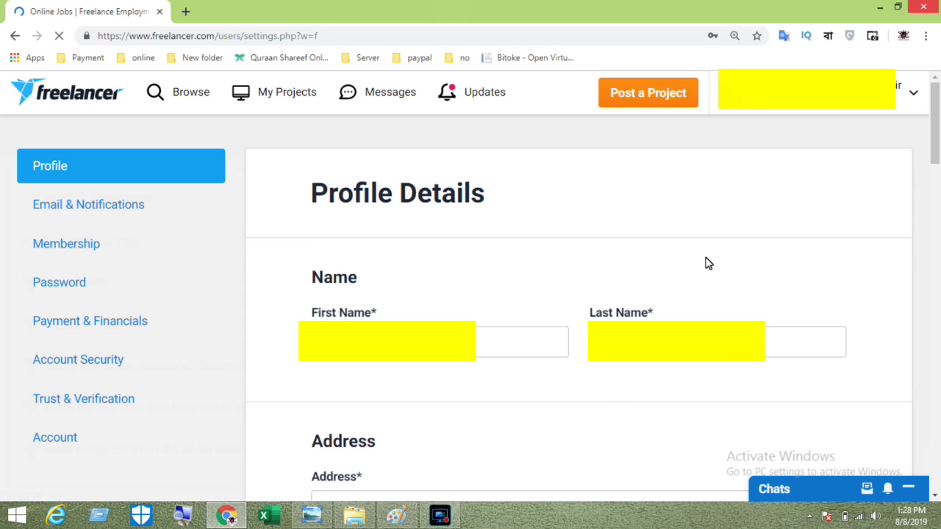
{"action": "left_click_drag", "start_coordinate": [938, 128], "coordinate": [936, 217]}
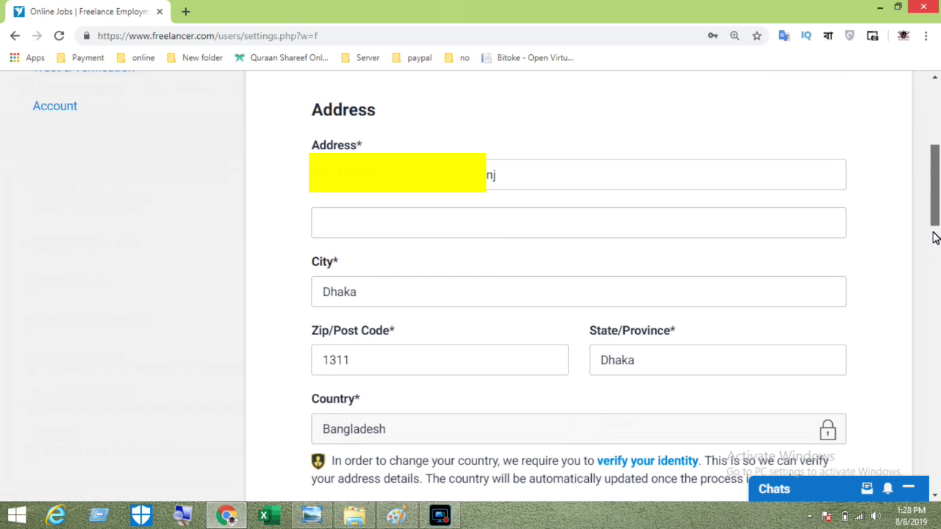
{"action": "scroll", "coordinate": [885, 150], "scroll_direction": "down", "scroll_amount": 8}
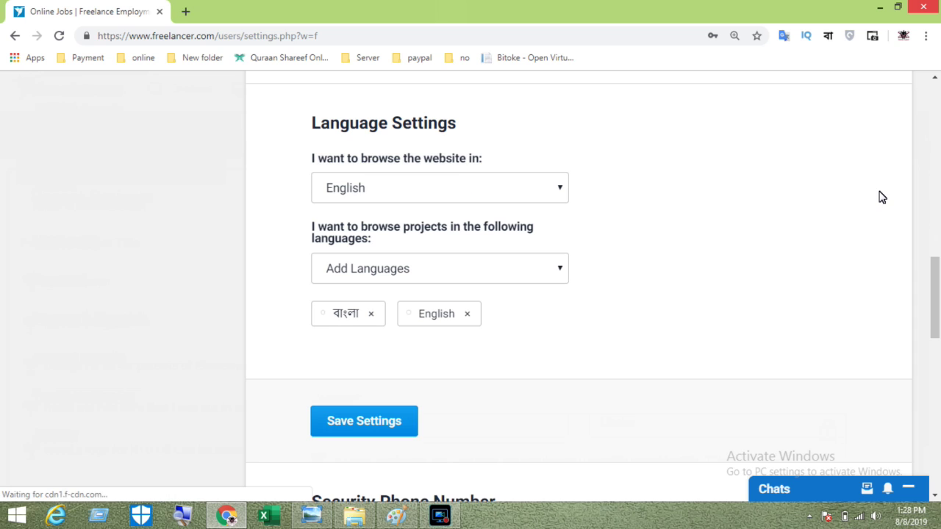
{"action": "scroll", "coordinate": [882, 197], "scroll_direction": "up", "scroll_amount": 4}
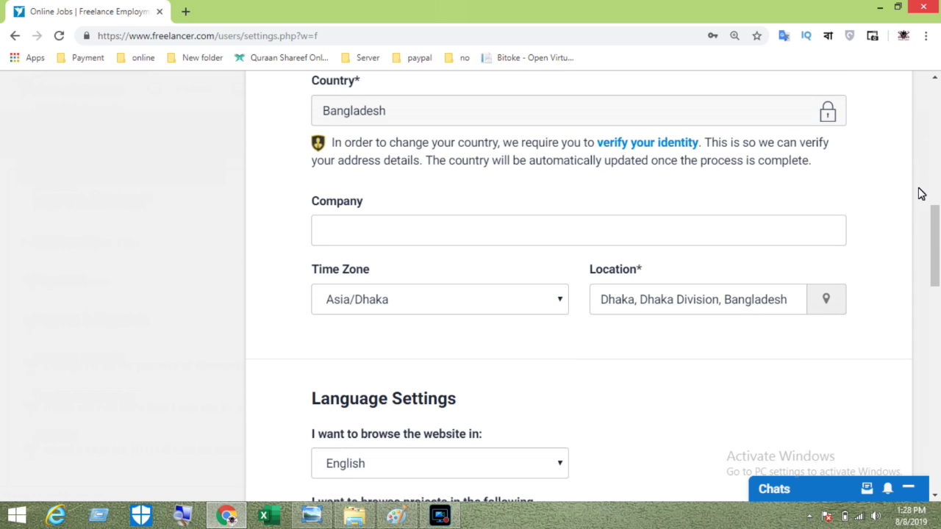
{"action": "left_click", "coordinate": [661, 143]}
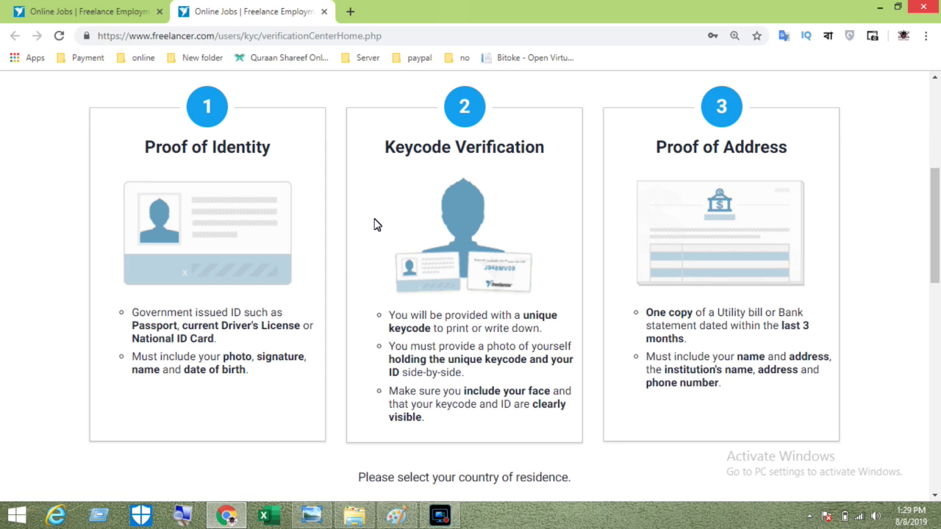
Choose Bangladesh as country of residence and begin verification with Verify Myself
{"action": "scroll", "coordinate": [376, 228], "scroll_direction": "down", "scroll_amount": 2}
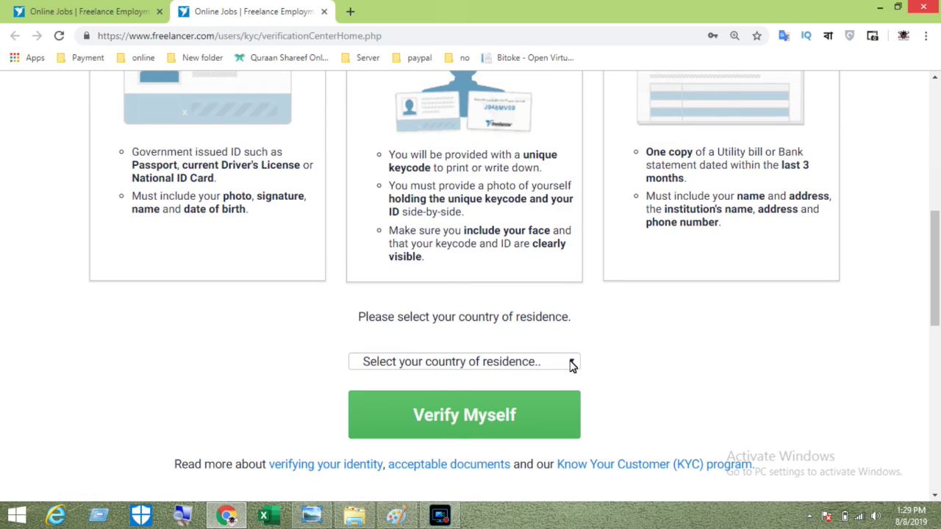
{"action": "scroll", "coordinate": [573, 365], "scroll_direction": "down", "scroll_amount": 1}
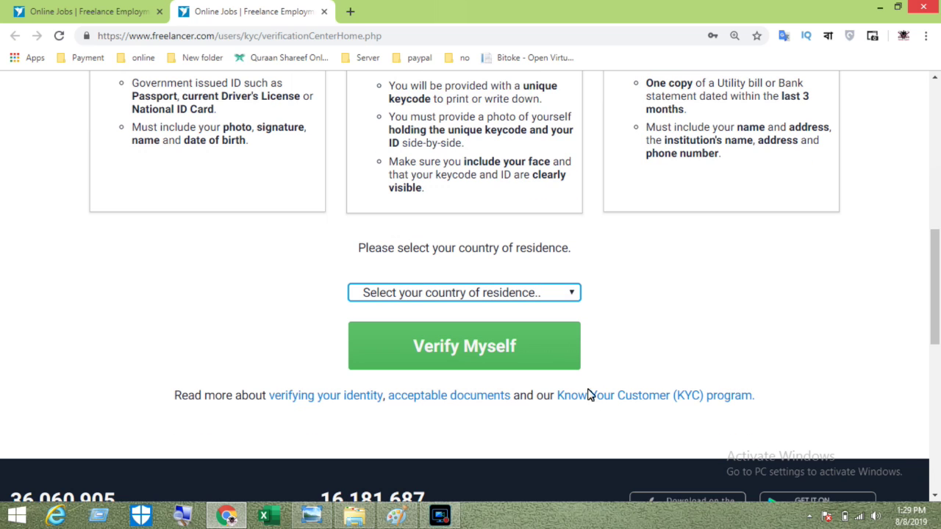
{"action": "left_click", "coordinate": [575, 294]}
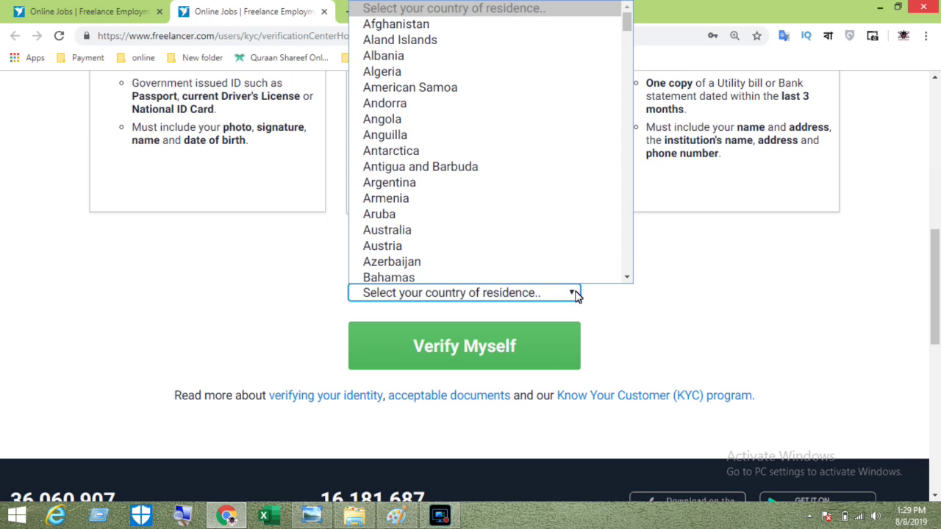
{"action": "scroll", "coordinate": [470, 191], "scroll_direction": "down", "scroll_amount": 3}
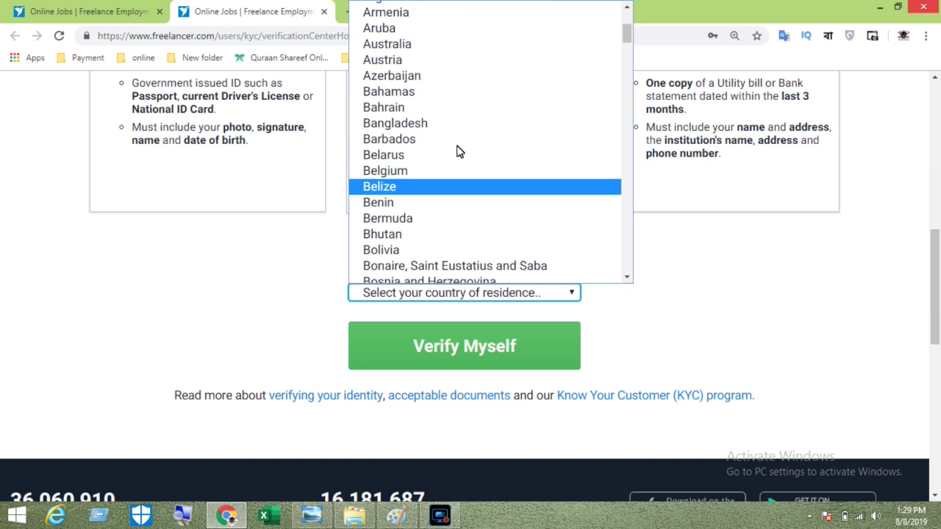
{"action": "left_click", "coordinate": [430, 124]}
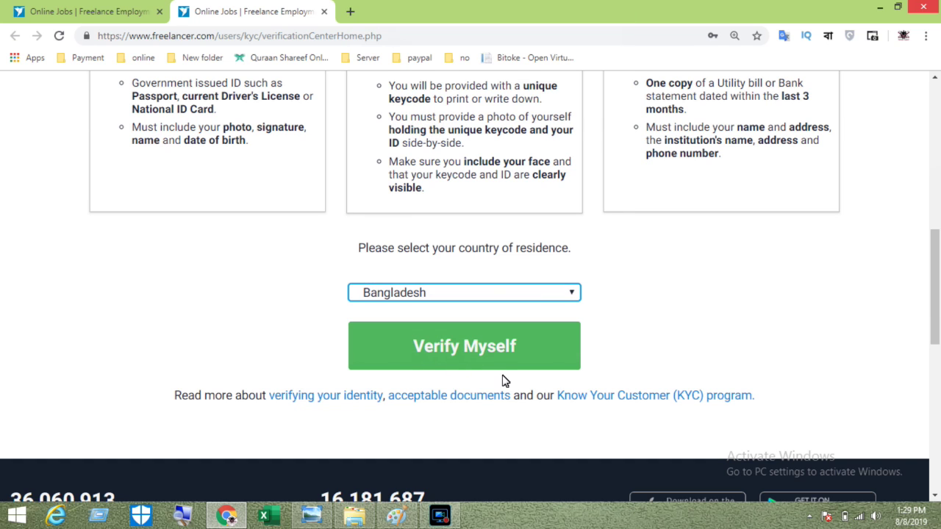
{"action": "left_click", "coordinate": [450, 356]}
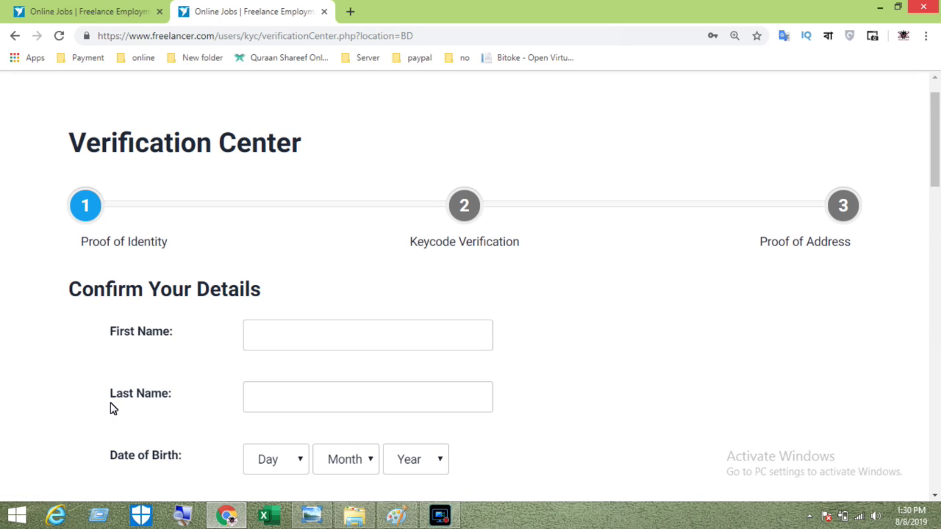
{"action": "scroll", "coordinate": [228, 403], "scroll_direction": "down", "scroll_amount": 1}
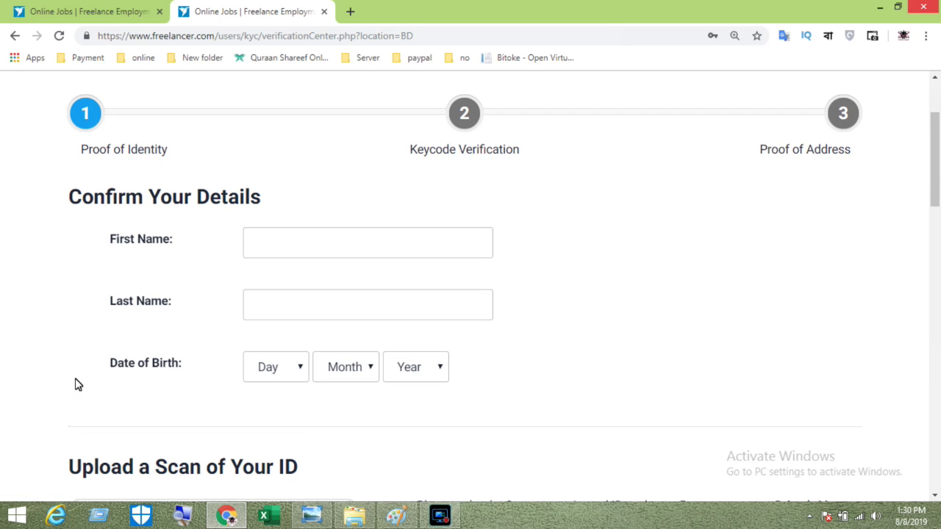
{"action": "scroll", "coordinate": [213, 392], "scroll_direction": "down", "scroll_amount": 1}
{"action": "scroll", "coordinate": [185, 355], "scroll_direction": "down", "scroll_amount": 1}
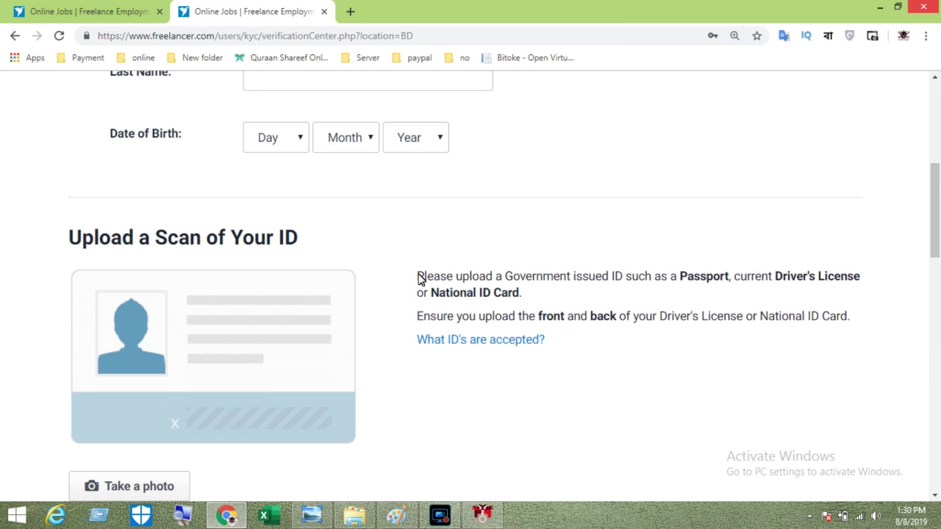
{"action": "scroll", "coordinate": [419, 278], "scroll_direction": "down", "scroll_amount": 2}
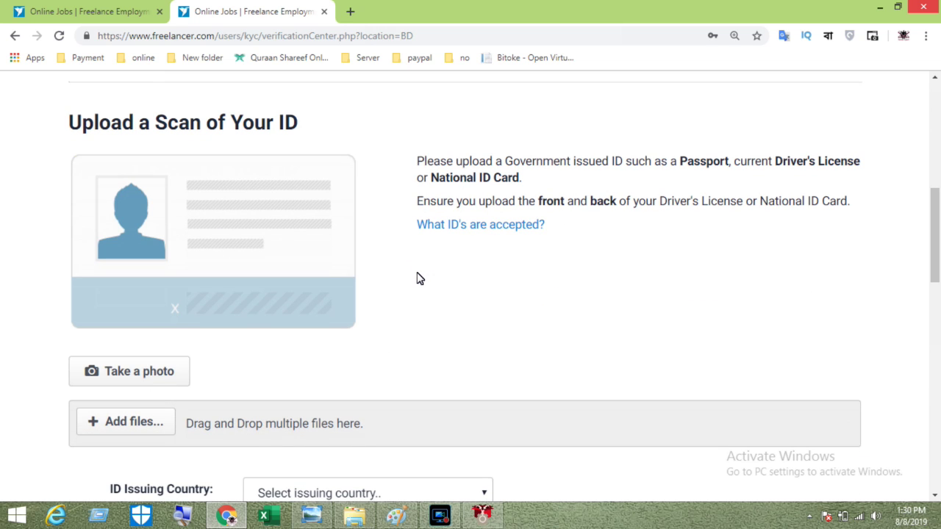
{"action": "scroll", "coordinate": [419, 278], "scroll_direction": "down", "scroll_amount": 4}
{"action": "scroll", "coordinate": [221, 252], "scroll_direction": "up", "scroll_amount": 2}
{"action": "scroll", "coordinate": [223, 253], "scroll_direction": "up", "scroll_amount": 1}
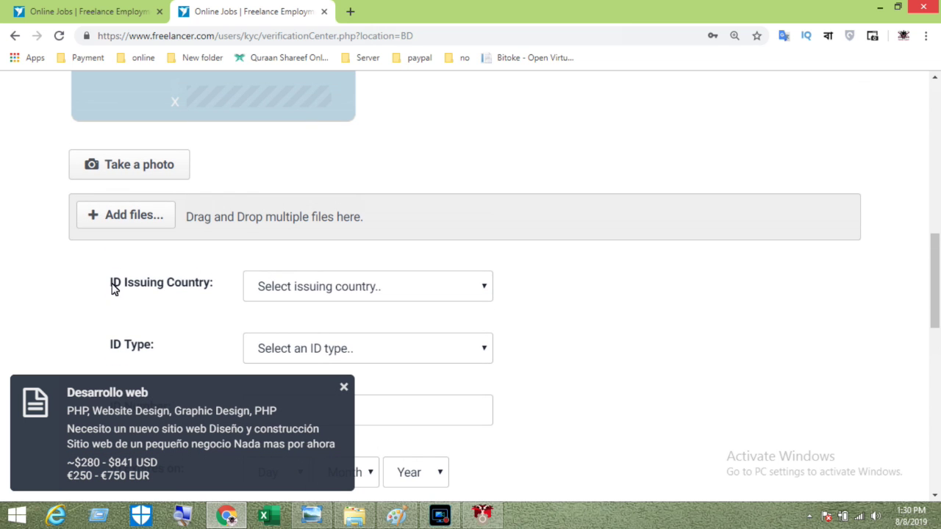
{"action": "scroll", "coordinate": [203, 298], "scroll_direction": "down", "scroll_amount": 2}
{"action": "scroll", "coordinate": [338, 262], "scroll_direction": "up", "scroll_amount": 5}
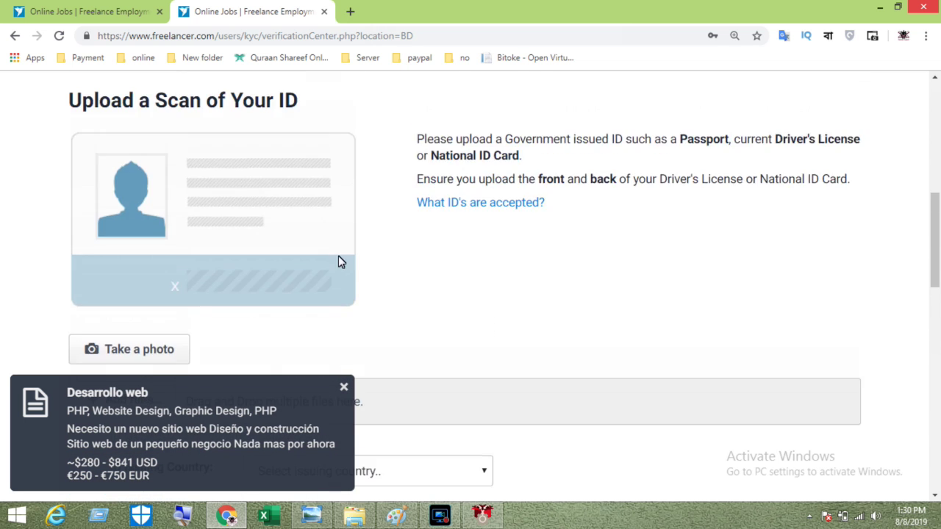
{"action": "scroll", "coordinate": [363, 263], "scroll_direction": "up", "scroll_amount": 7}
{"action": "scroll", "coordinate": [492, 421], "scroll_direction": "down", "scroll_amount": 2}
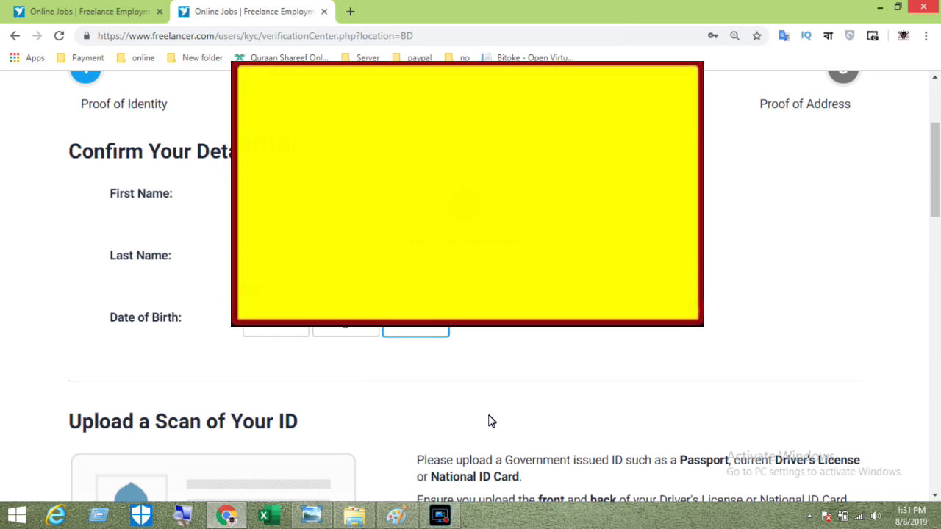
{"action": "scroll", "coordinate": [492, 422], "scroll_direction": "down", "scroll_amount": 5}
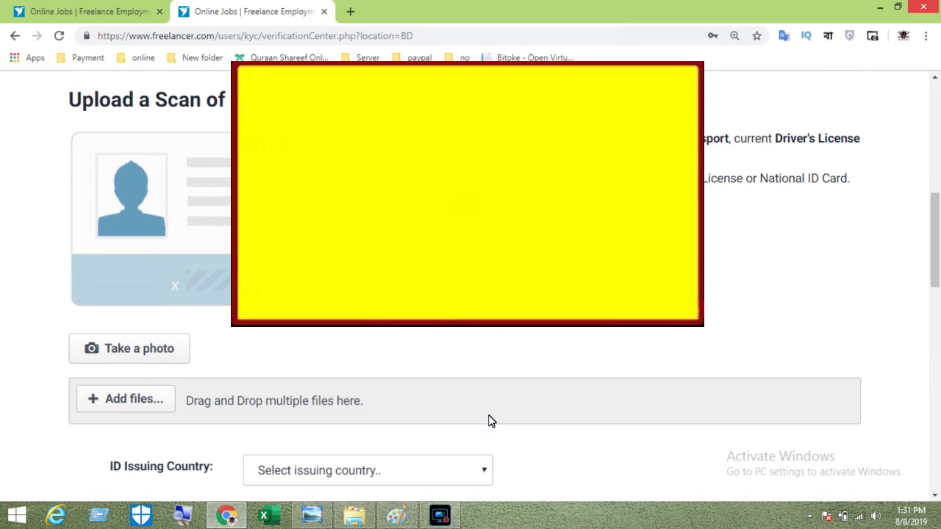
{"action": "scroll", "coordinate": [485, 421], "scroll_direction": "down", "scroll_amount": 1}
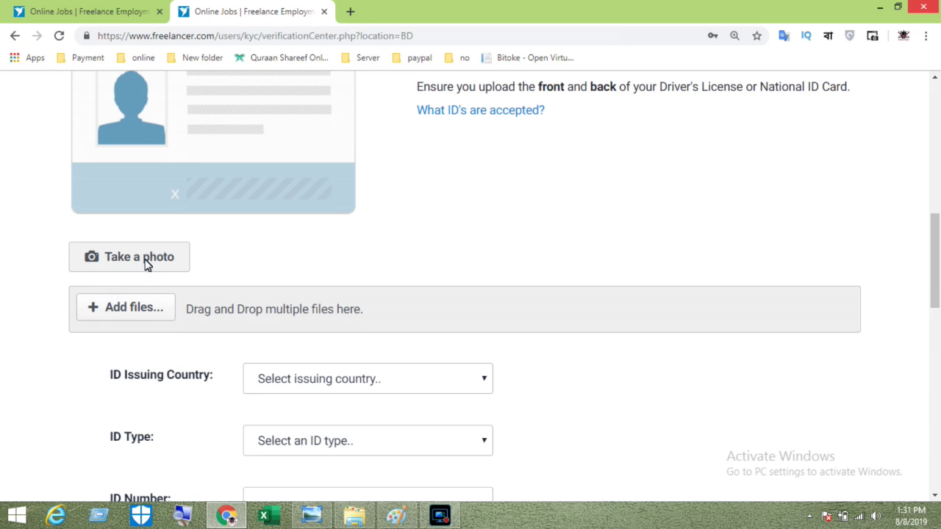
Upload the second ID image IMG_20190808_173808.jpg below the first one
{"action": "left_click", "coordinate": [120, 309]}
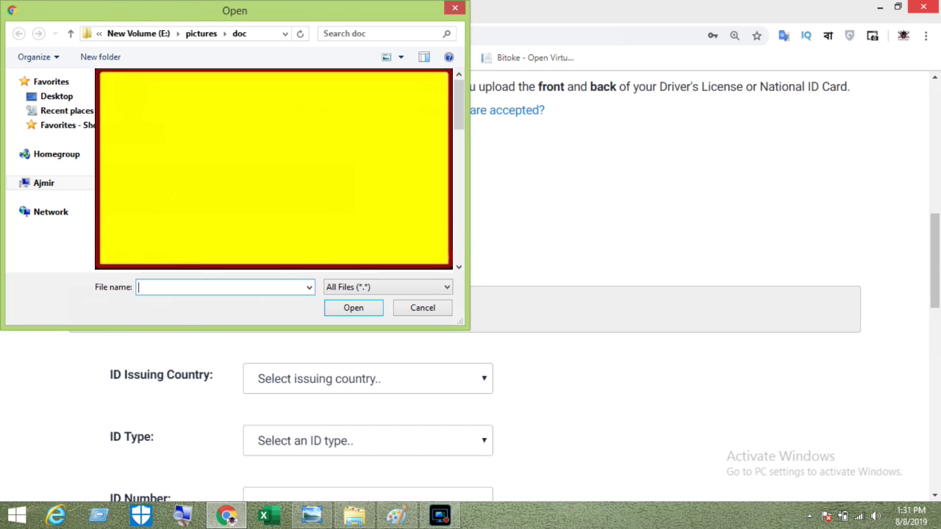
{"action": "left_click_drag", "start_coordinate": [460, 111], "coordinate": [457, 213]}
{"action": "left_click", "coordinate": [331, 243]}
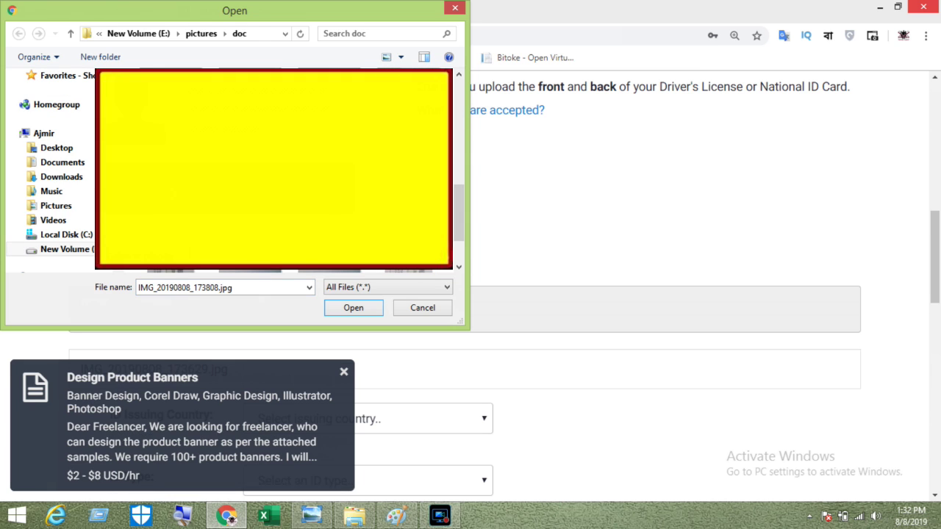
{"action": "left_click", "coordinate": [366, 309]}
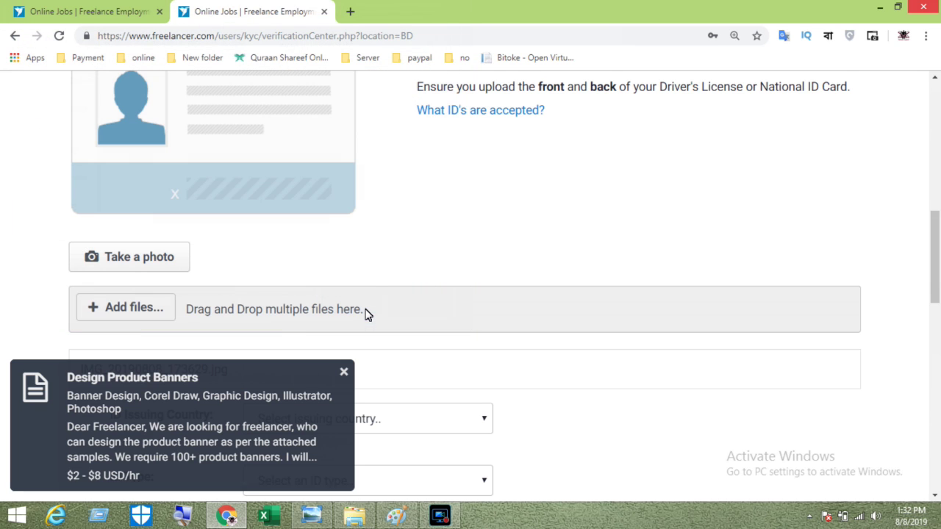
{"action": "scroll", "coordinate": [375, 272], "scroll_direction": "down", "scroll_amount": 1}
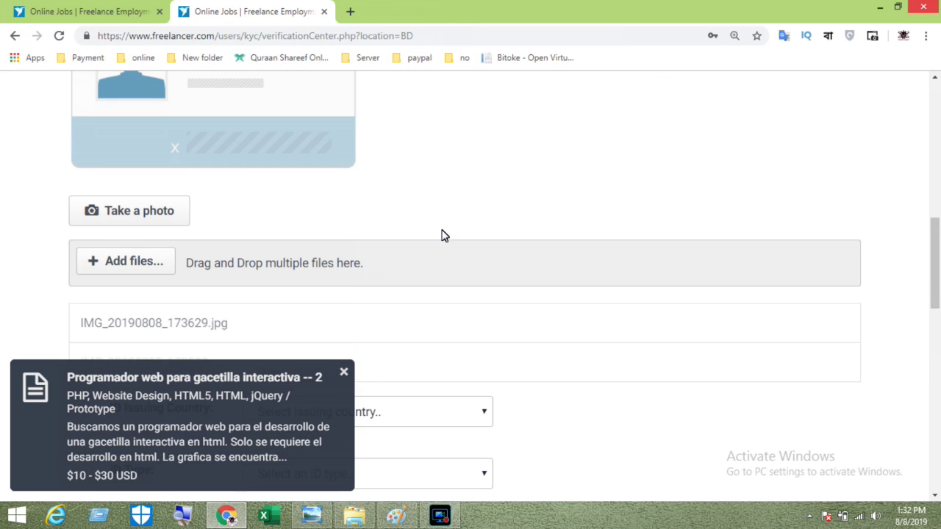
{"action": "scroll", "coordinate": [272, 342], "scroll_direction": "down", "scroll_amount": 1}
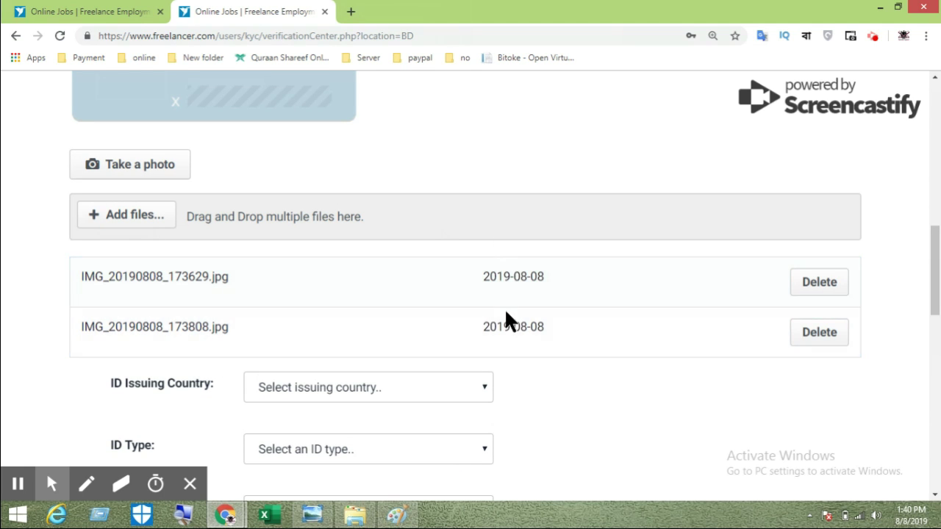
Set ID Issuing Country to Bangladesh and ID Type to National ID Card
{"action": "scroll", "coordinate": [130, 378], "scroll_direction": "down", "scroll_amount": 1}
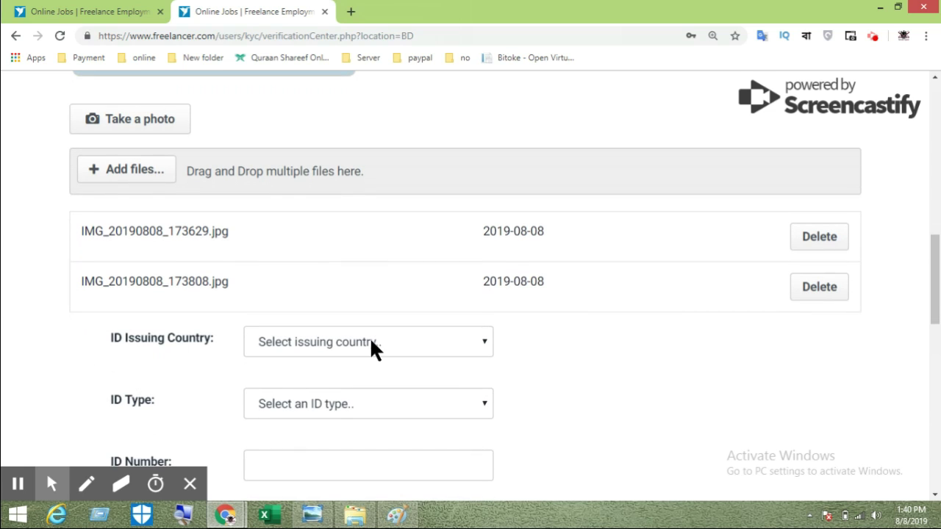
{"action": "left_click", "coordinate": [371, 349]}
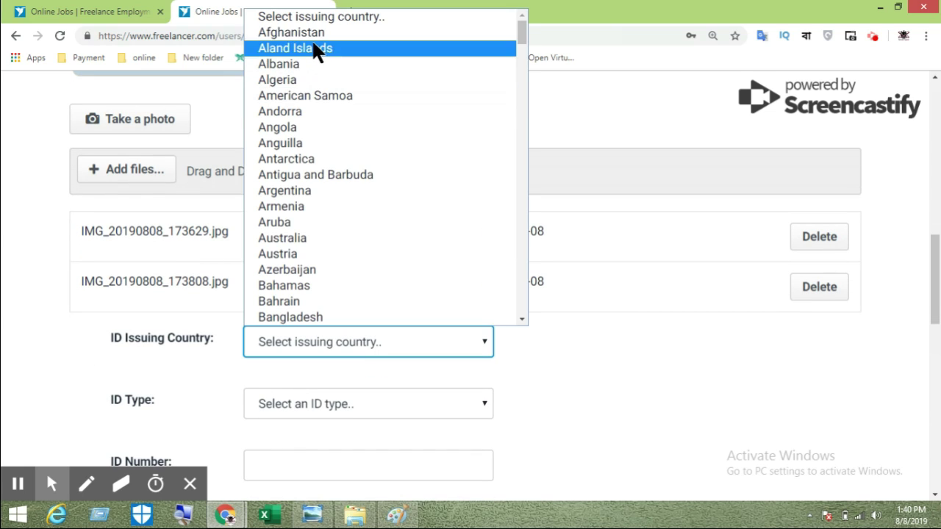
{"action": "left_click", "coordinate": [314, 319]}
{"action": "scroll", "coordinate": [213, 353], "scroll_direction": "down", "scroll_amount": 1}
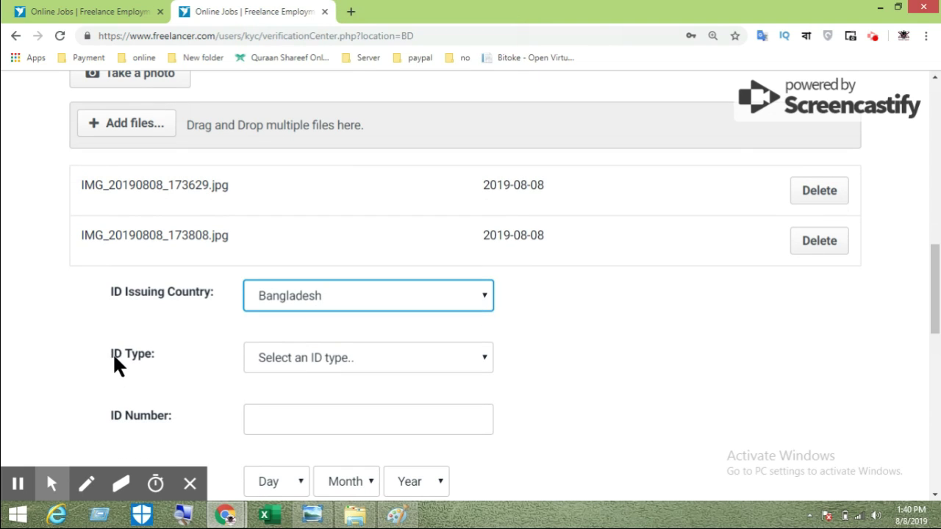
{"action": "left_click", "coordinate": [356, 368]}
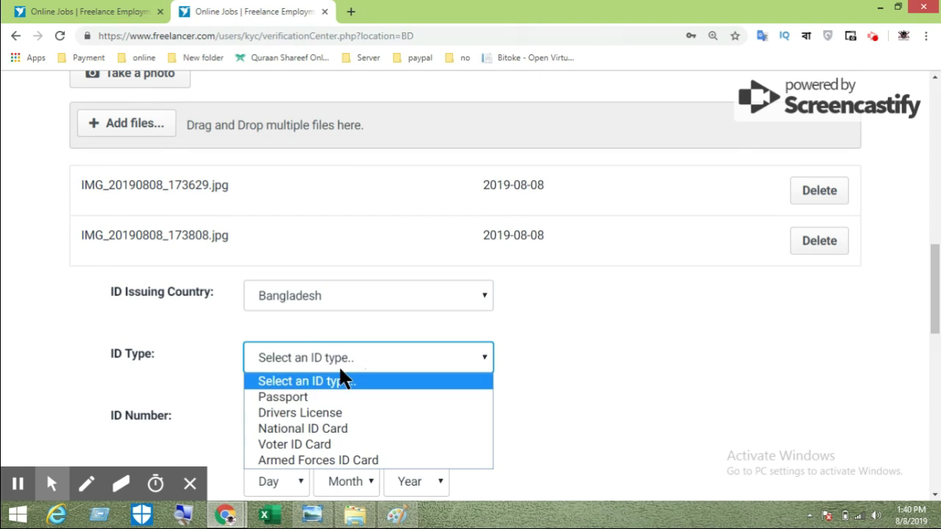
{"action": "left_click", "coordinate": [312, 435]}
{"action": "scroll", "coordinate": [319, 400], "scroll_direction": "down", "scroll_amount": 3}
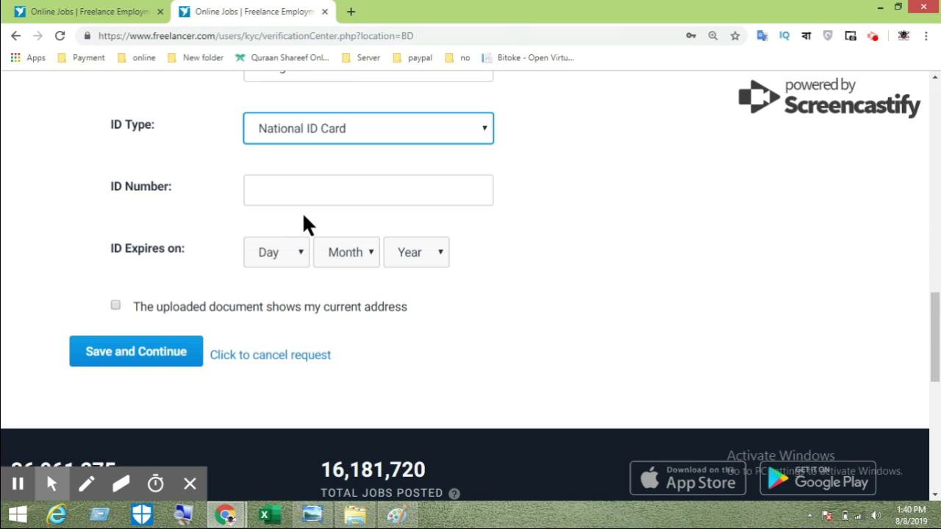
Enter the ID number and translate the 'ID Expires on:' label
{"action": "left_click", "coordinate": [307, 190]}
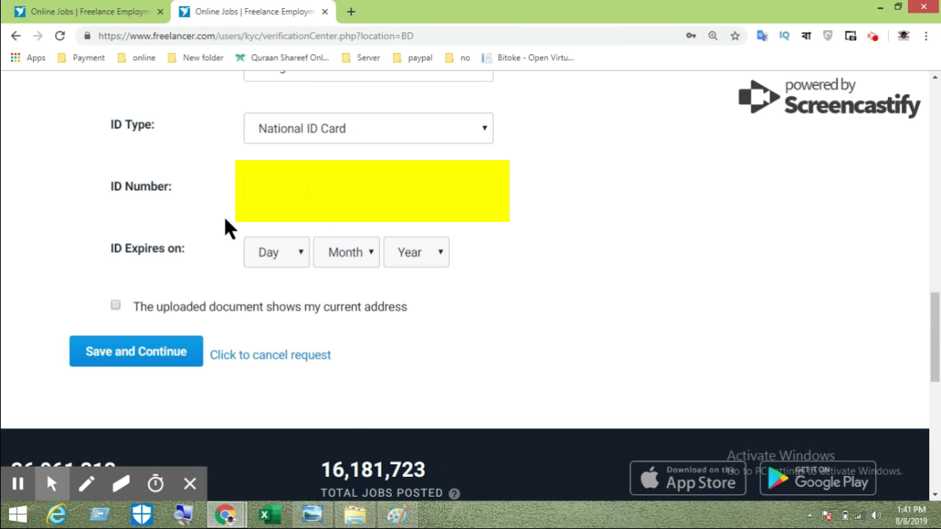
{"action": "left_click_drag", "start_coordinate": [114, 249], "coordinate": [202, 254]}
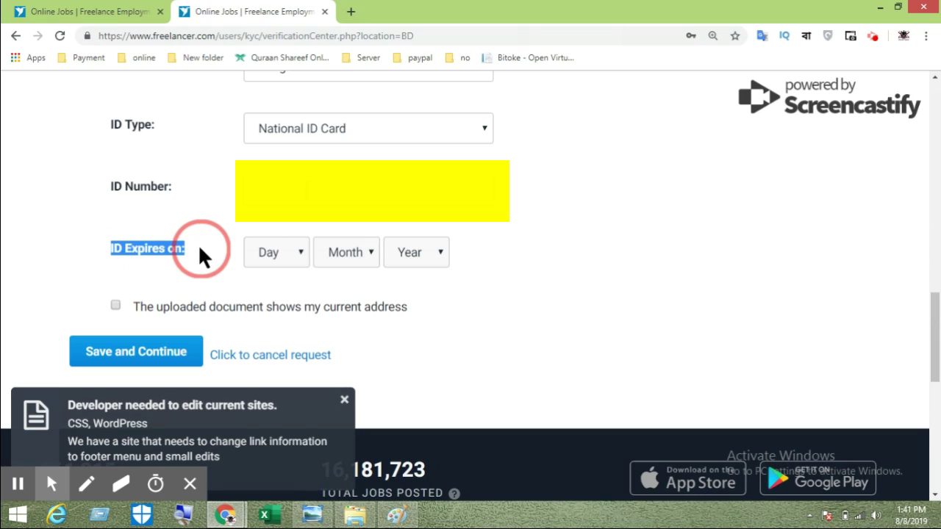
{"action": "left_click", "coordinate": [120, 258]}
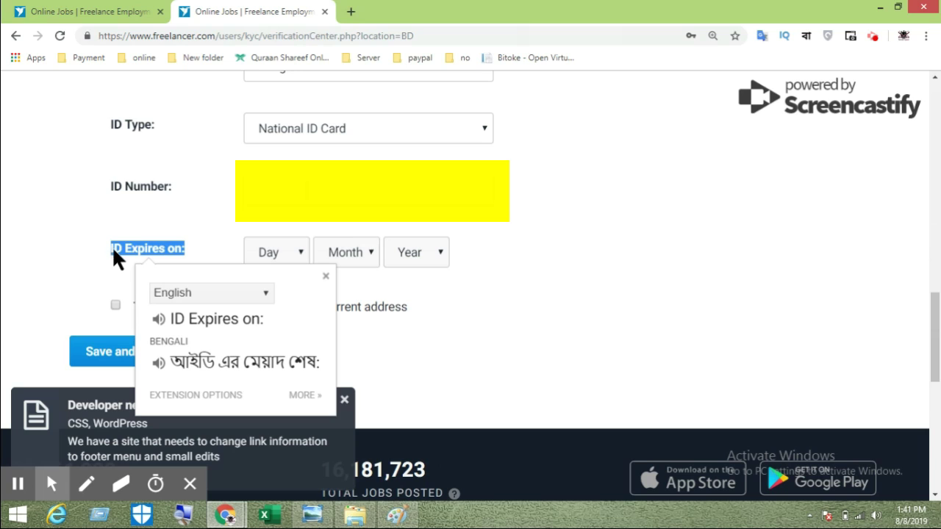
{"action": "left_click", "coordinate": [168, 254]}
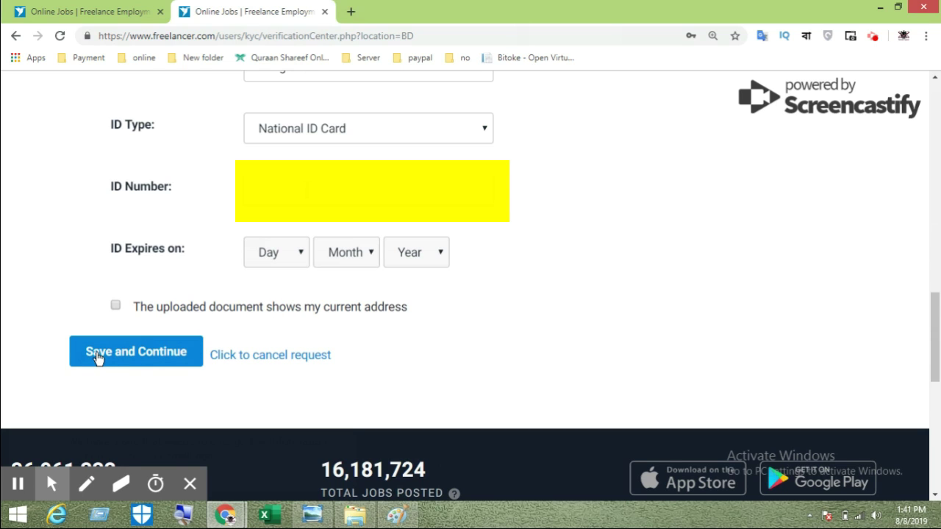
Submit Proof of Identity and review the unique keycode on the Keycode Verification step
{"action": "left_click", "coordinate": [97, 356]}
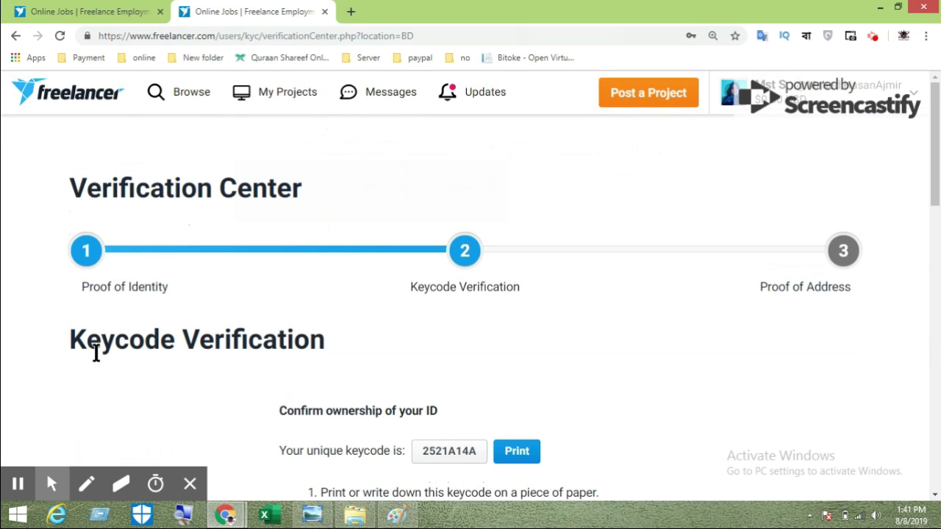
{"action": "scroll", "coordinate": [363, 247], "scroll_direction": "down", "scroll_amount": 3}
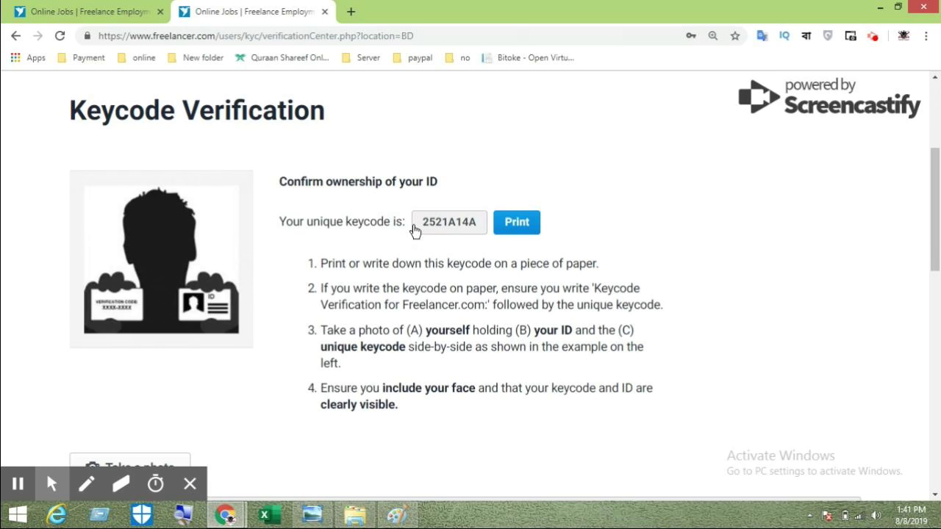
{"action": "left_click_drag", "start_coordinate": [416, 231], "coordinate": [475, 224]}
{"action": "left_click", "coordinate": [376, 341]}
Attach keycode photo IMG_20190808_200026.jpg and submit the Keycode Verification step
{"action": "scroll", "coordinate": [377, 341], "scroll_direction": "down", "scroll_amount": 3}
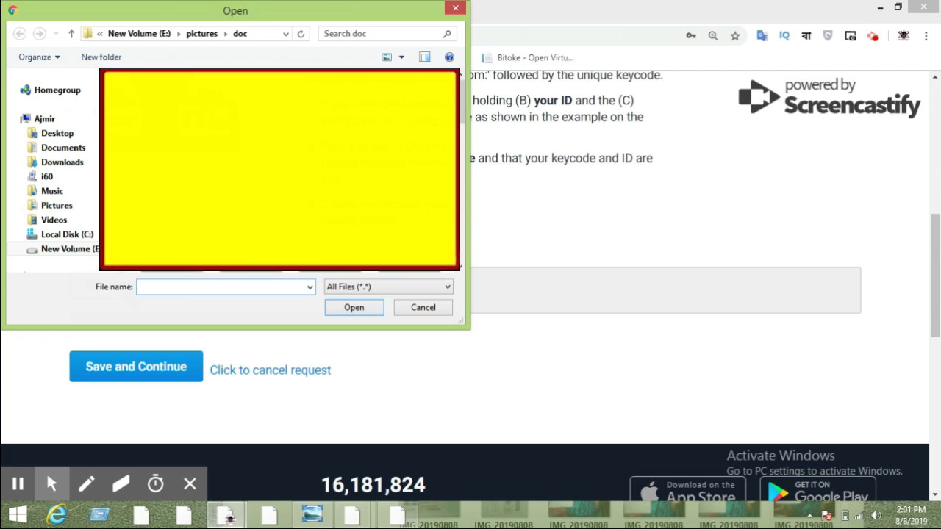
{"action": "left_click_drag", "start_coordinate": [460, 105], "coordinate": [460, 247]}
{"action": "left_click", "coordinate": [445, 261]}
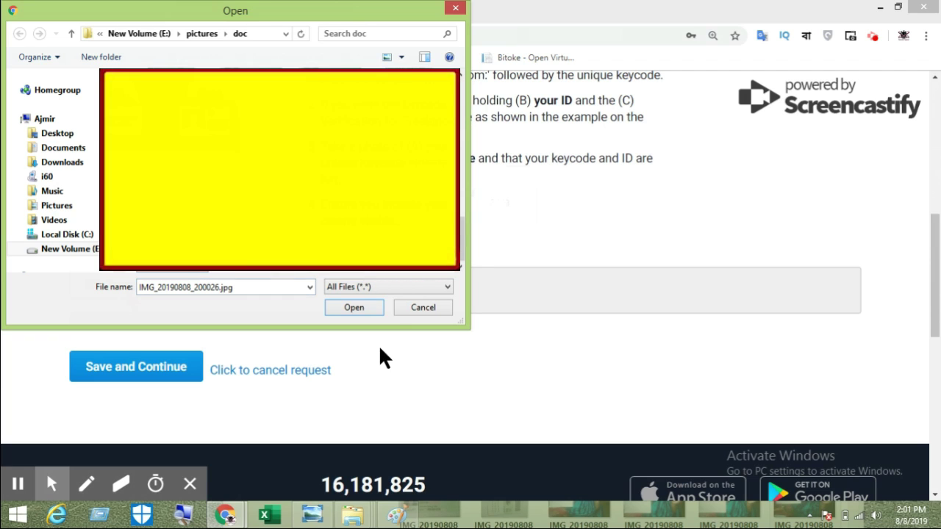
{"action": "left_click", "coordinate": [372, 304]}
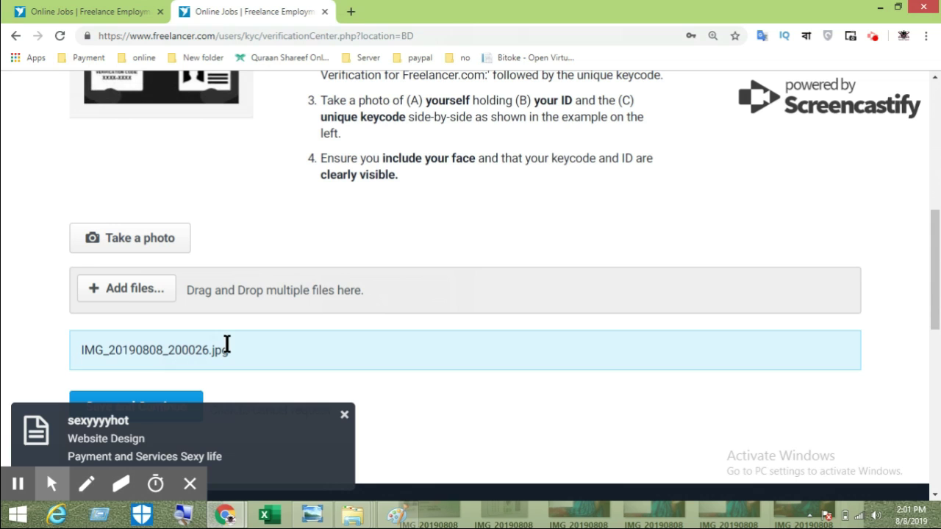
{"action": "scroll", "coordinate": [274, 305], "scroll_direction": "down", "scroll_amount": 1}
{"action": "scroll", "coordinate": [266, 287], "scroll_direction": "down", "scroll_amount": 3}
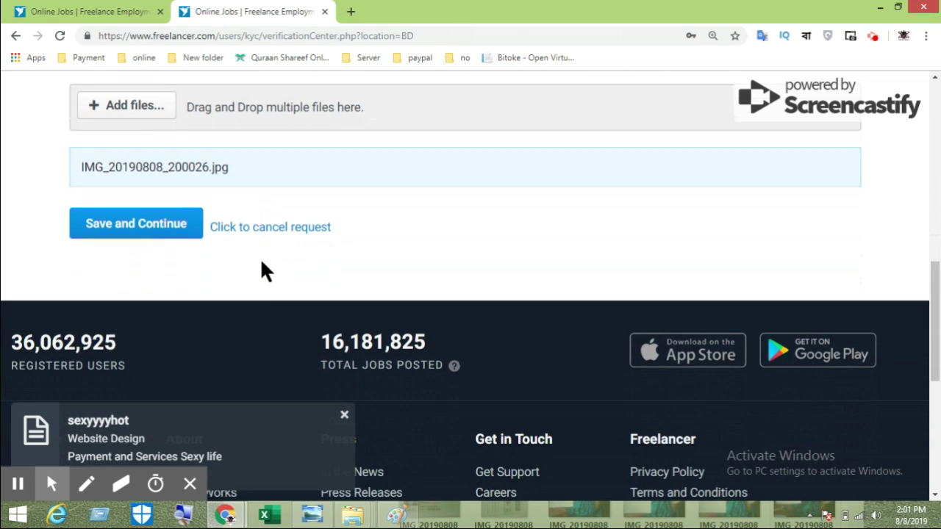
{"action": "left_click", "coordinate": [123, 229]}
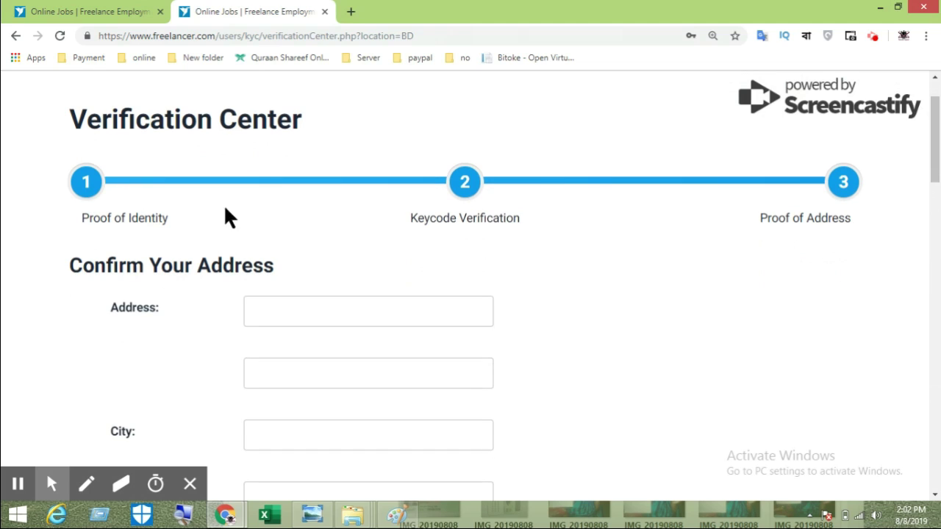
Translate the 'Proof of Address' step name, then dismiss the translation
{"action": "left_click", "coordinate": [765, 222]}
{"action": "double_click", "coordinate": [792, 221]}
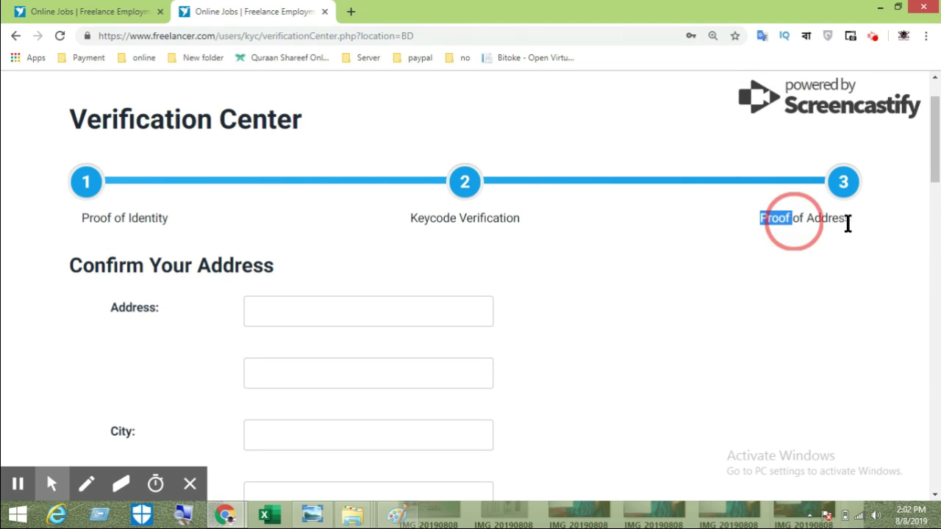
{"action": "left_click", "coordinate": [849, 221], "text": "shift"}
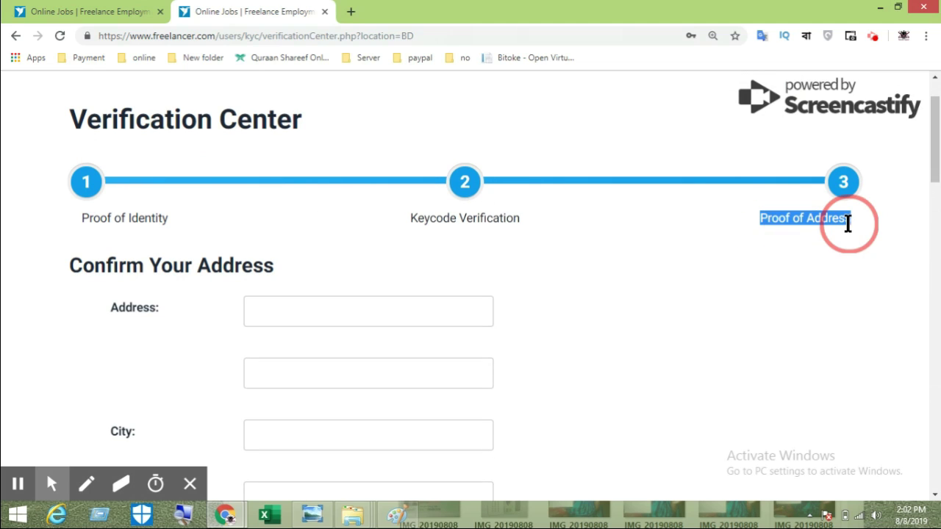
{"action": "left_click", "coordinate": [570, 236]}
Scroll through the verification page back to the Confirm Your Address section
{"action": "scroll", "coordinate": [351, 208], "scroll_direction": "down", "scroll_amount": 3}
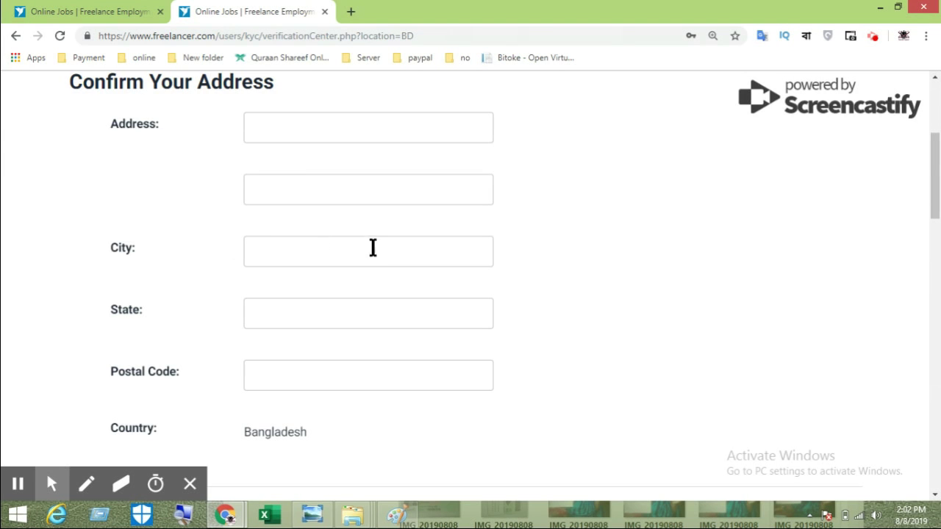
{"action": "scroll", "coordinate": [346, 390], "scroll_direction": "down", "scroll_amount": 1}
{"action": "scroll", "coordinate": [290, 366], "scroll_direction": "down", "scroll_amount": 6}
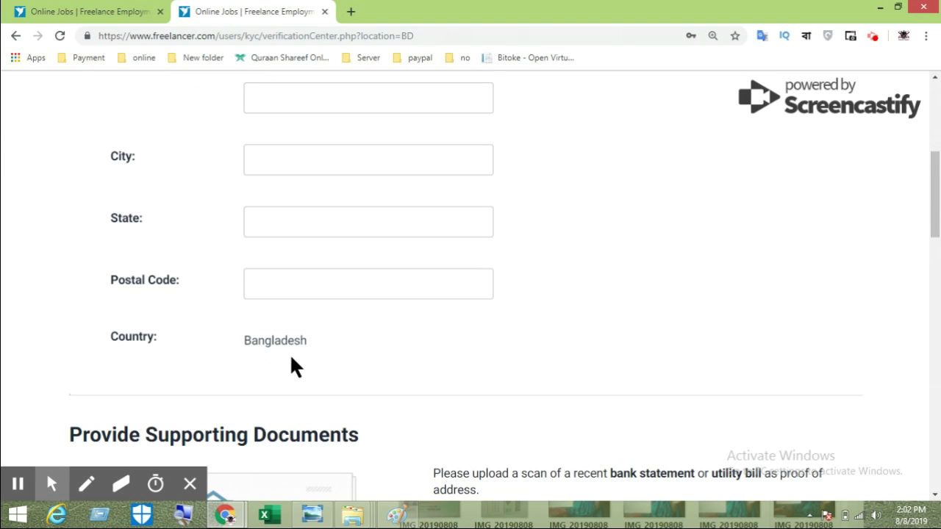
{"action": "scroll", "coordinate": [266, 235], "scroll_direction": "down", "scroll_amount": 3}
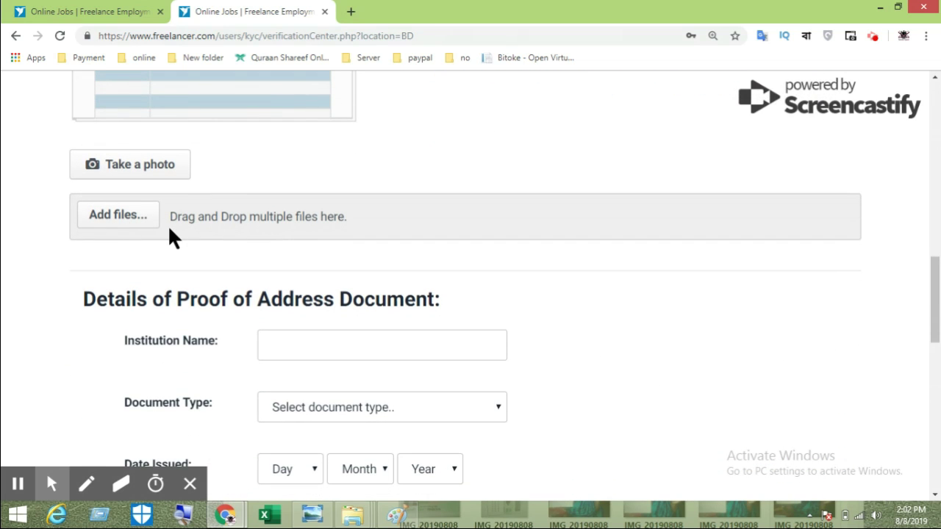
{"action": "scroll", "coordinate": [285, 257], "scroll_direction": "down", "scroll_amount": 2}
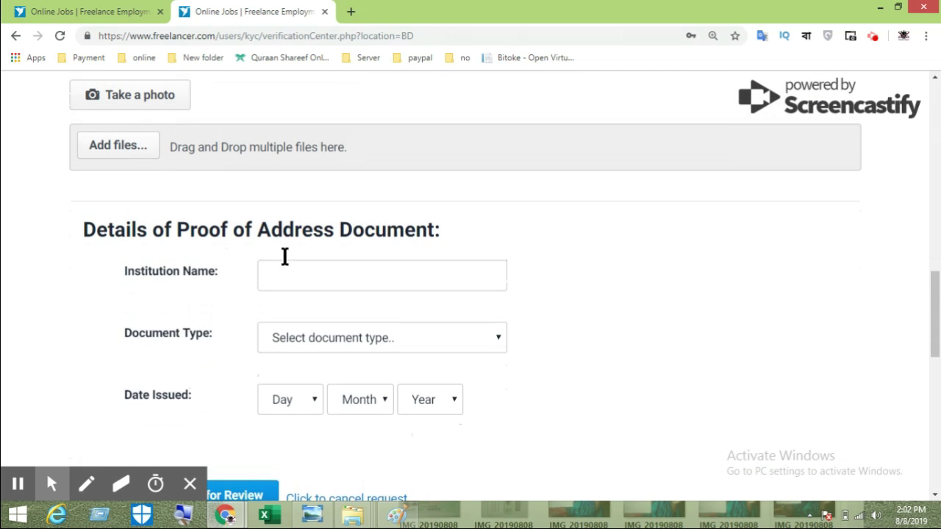
{"action": "scroll", "coordinate": [157, 214], "scroll_direction": "up", "scroll_amount": 6}
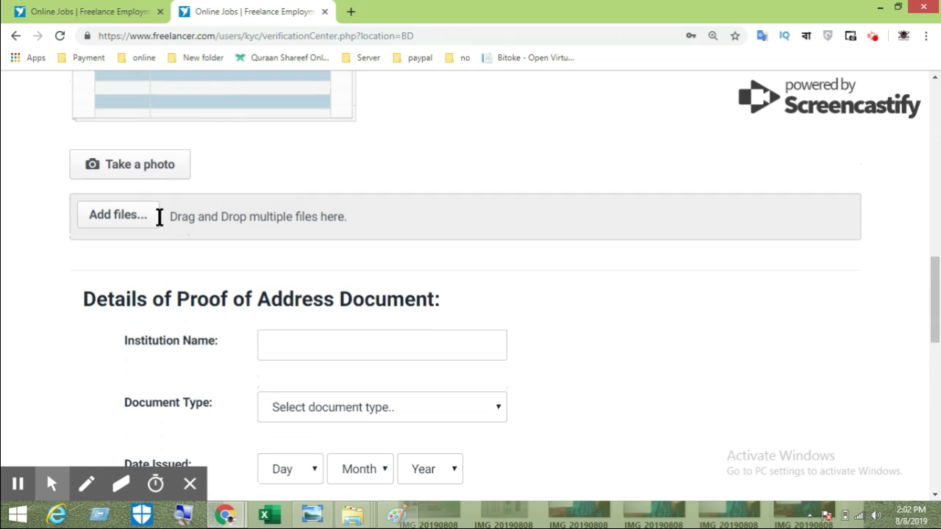
{"action": "scroll", "coordinate": [387, 189], "scroll_direction": "up", "scroll_amount": 4}
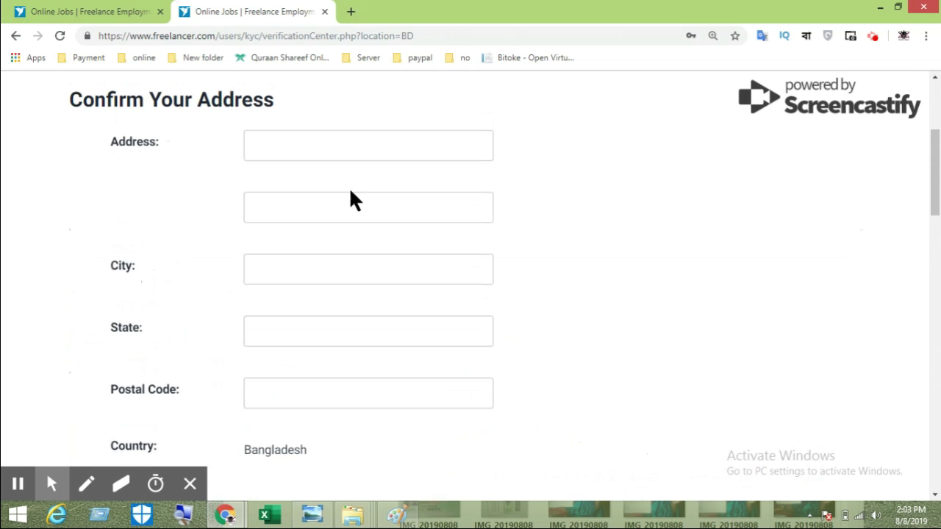
Correct the State entry to read Dhaka and enter the postal code
{"action": "left_click", "coordinate": [284, 149]}
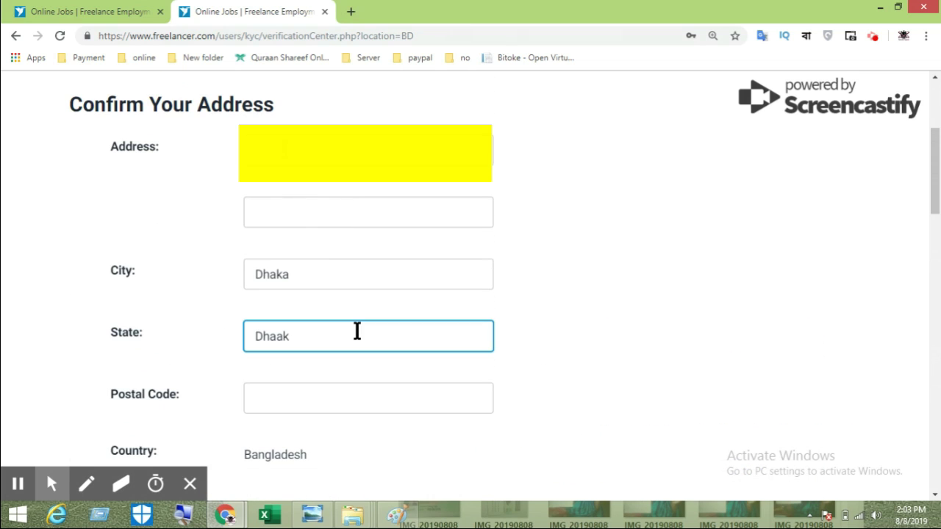
{"action": "key", "text": "BackSpace"}
{"action": "key", "text": "BackSpace"}
{"action": "type", "text": "ka"}
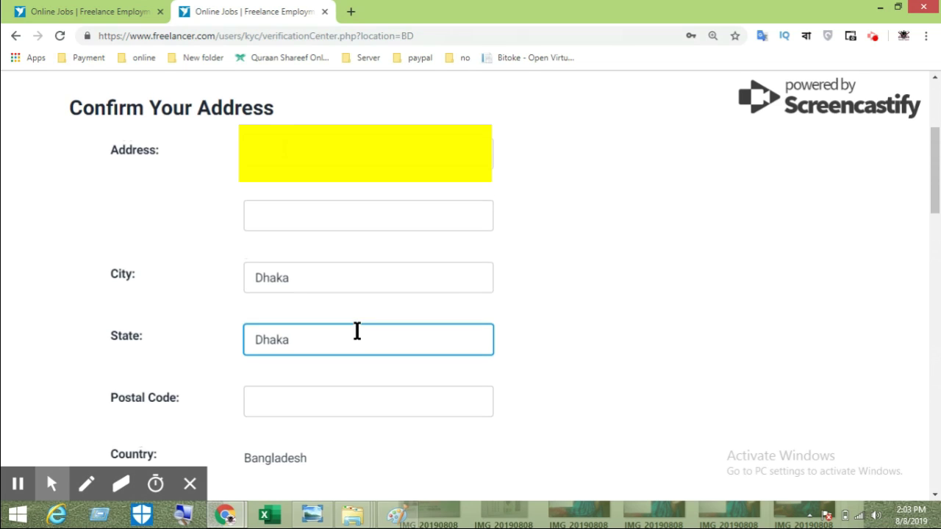
{"action": "scroll", "coordinate": [358, 338], "scroll_direction": "down", "scroll_amount": 2}
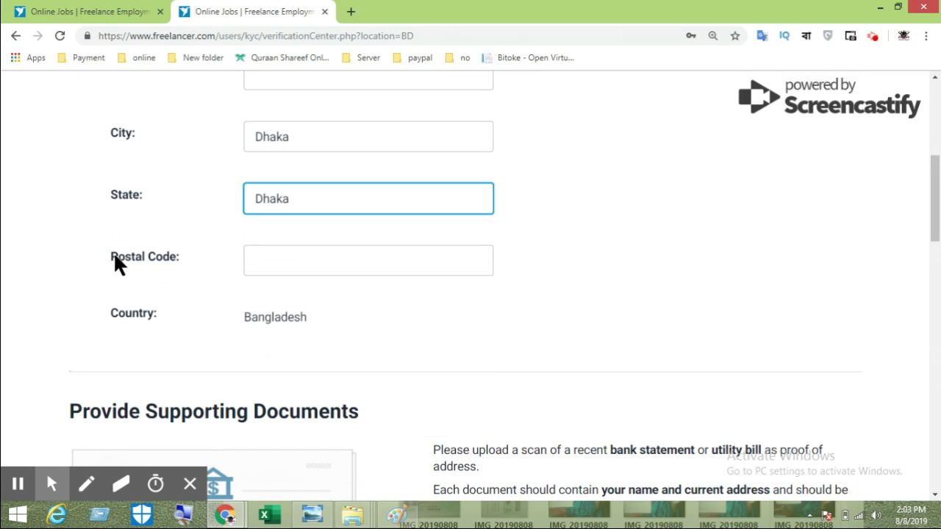
{"action": "left_click", "coordinate": [169, 256]}
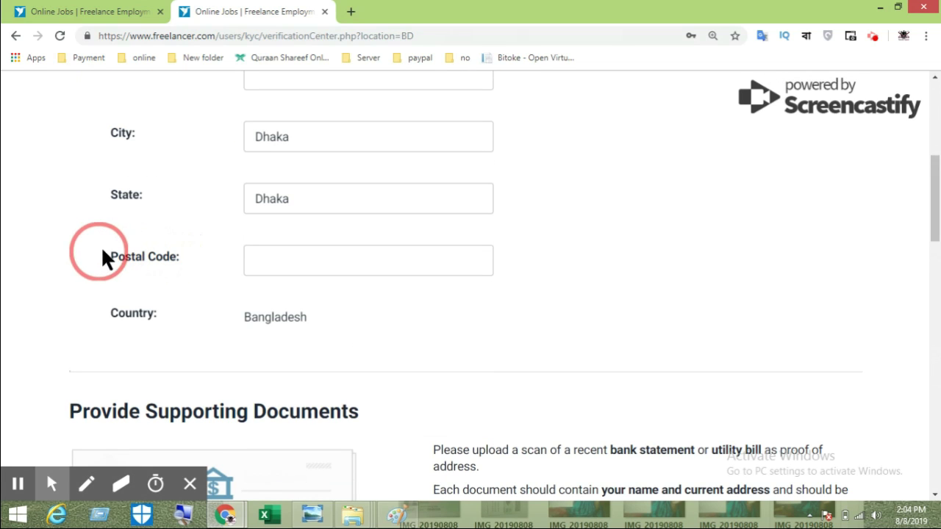
{"action": "left_click", "coordinate": [181, 257]}
{"action": "type", "text": "1311"}
{"action": "scroll", "coordinate": [346, 313], "scroll_direction": "down", "scroll_amount": 4}
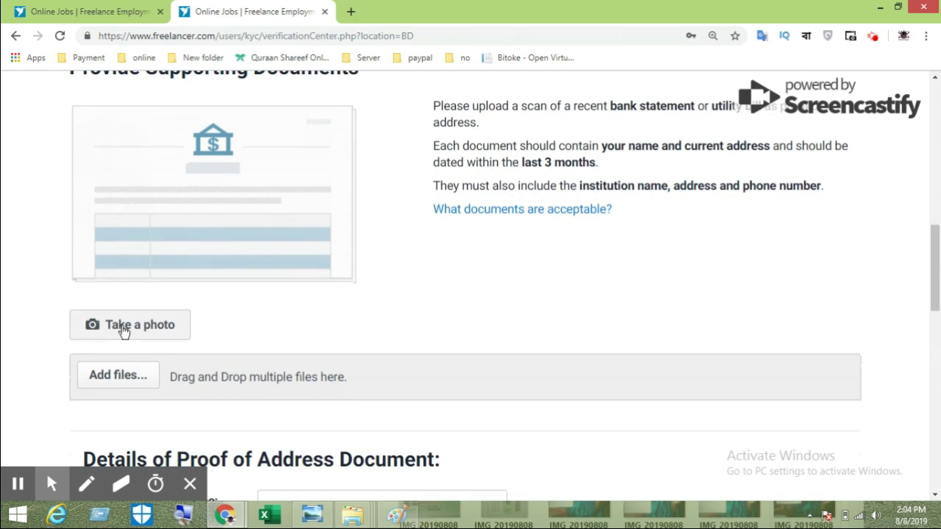
Review the requirements and upload IMG_20190808_184925.jpg as the proof-of-address document
{"action": "left_click_drag", "start_coordinate": [431, 106], "coordinate": [824, 188]}
{"action": "left_click", "coordinate": [534, 181]}
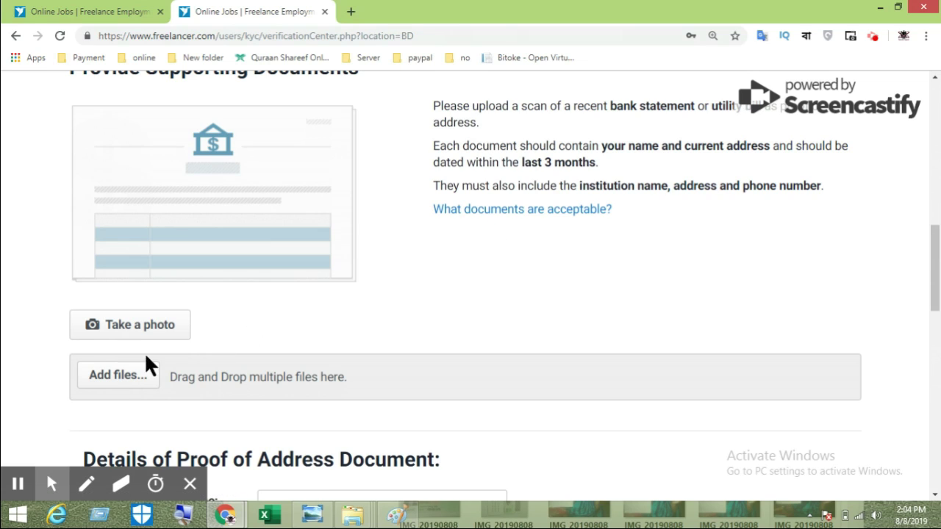
{"action": "left_click", "coordinate": [110, 379]}
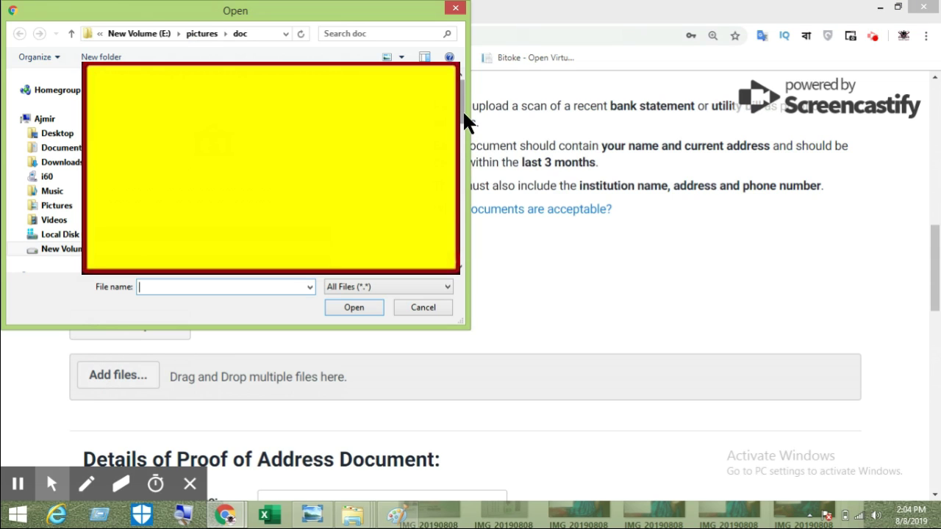
{"action": "scroll", "coordinate": [441, 220], "scroll_direction": "down", "scroll_amount": 5}
{"action": "scroll", "coordinate": [441, 221], "scroll_direction": "up", "scroll_amount": 3}
{"action": "left_click", "coordinate": [331, 206]}
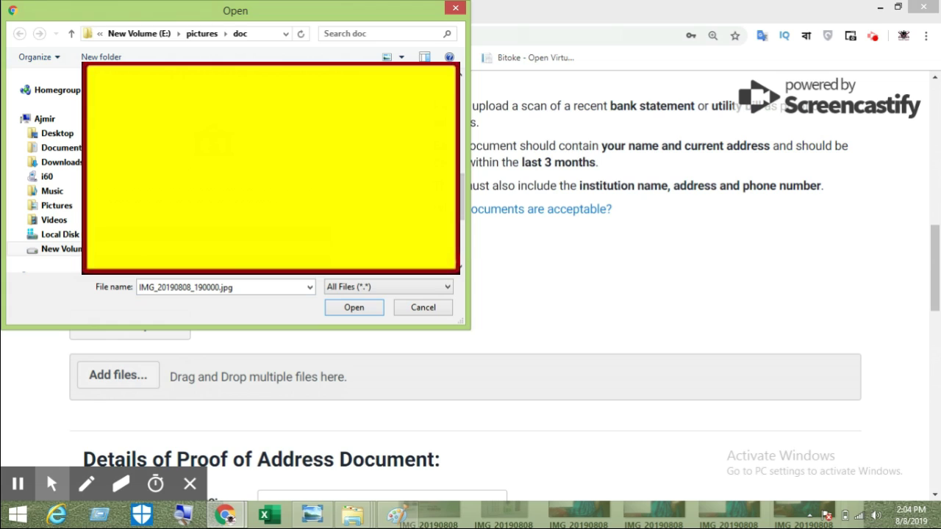
{"action": "key", "text": "Up"}
{"action": "left_click", "coordinate": [355, 308]}
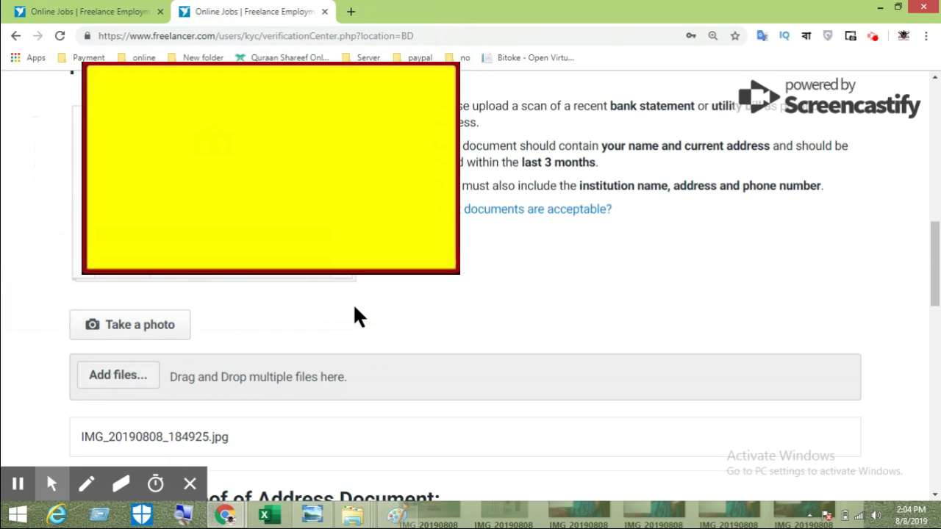
{"action": "scroll", "coordinate": [324, 313], "scroll_direction": "down", "scroll_amount": 3}
{"action": "left_click", "coordinate": [301, 315]}
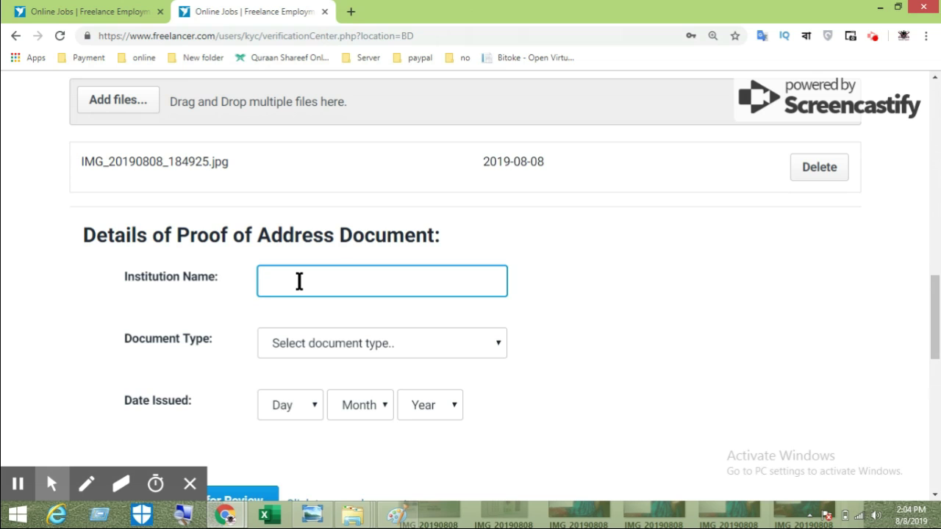
Enter Agrani Bank Limited as the institution and set the document type to Bank Statement
{"action": "key", "text": "ctrl+v"}
{"action": "scroll", "coordinate": [302, 287], "scroll_direction": "down", "scroll_amount": 2}
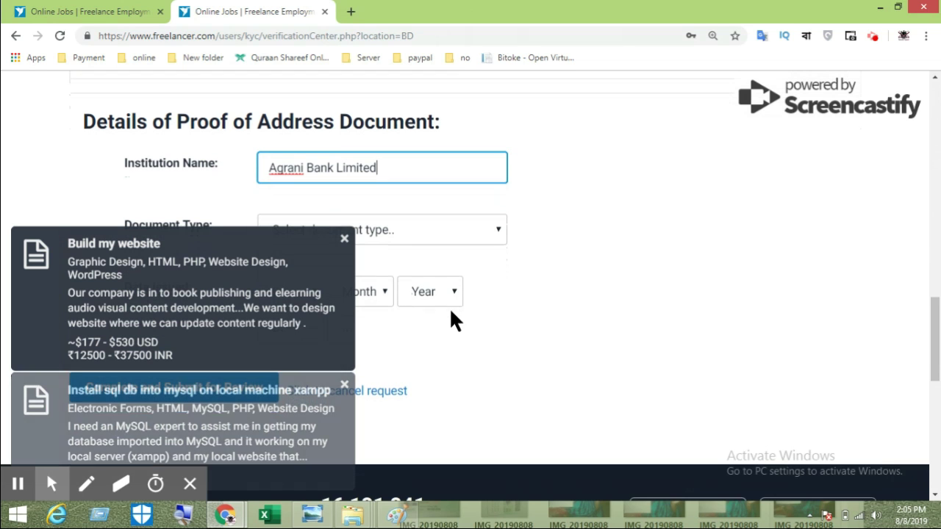
{"action": "scroll", "coordinate": [408, 195], "scroll_direction": "down", "scroll_amount": 1}
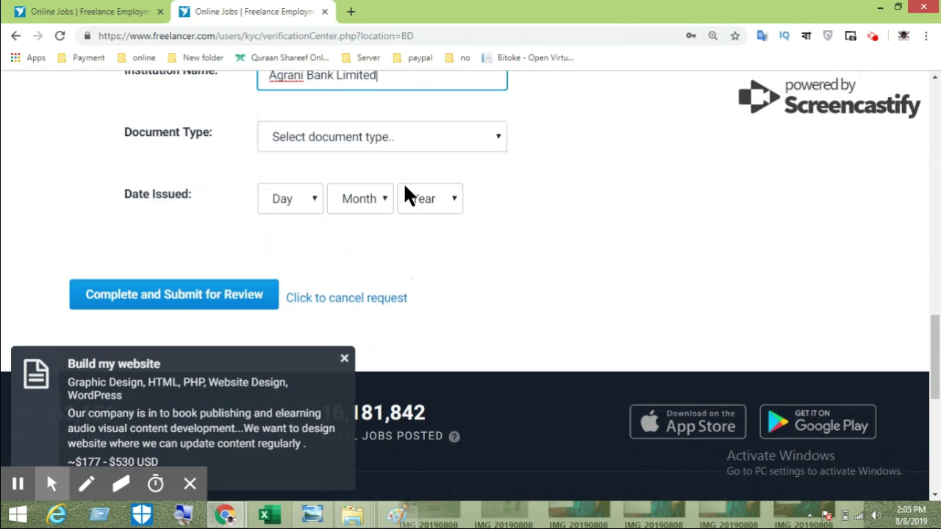
{"action": "left_click", "coordinate": [309, 146]}
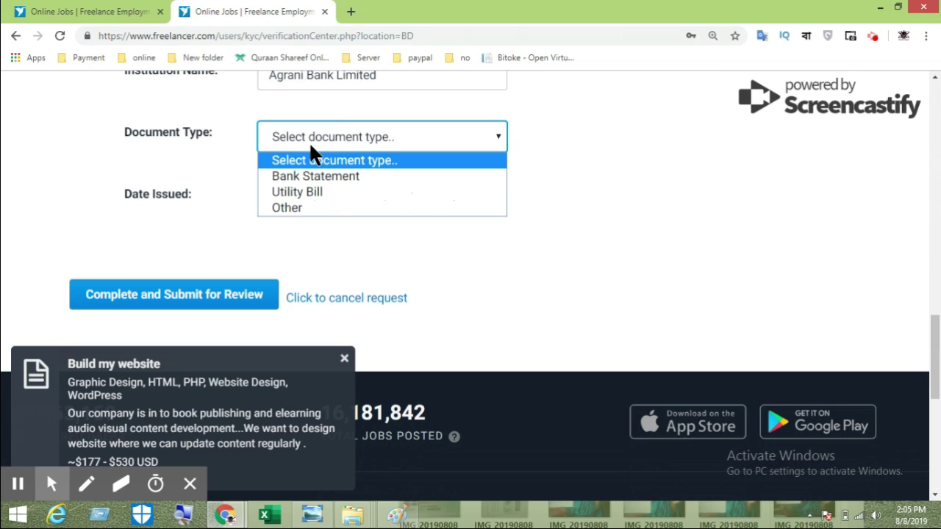
{"action": "left_click", "coordinate": [311, 177]}
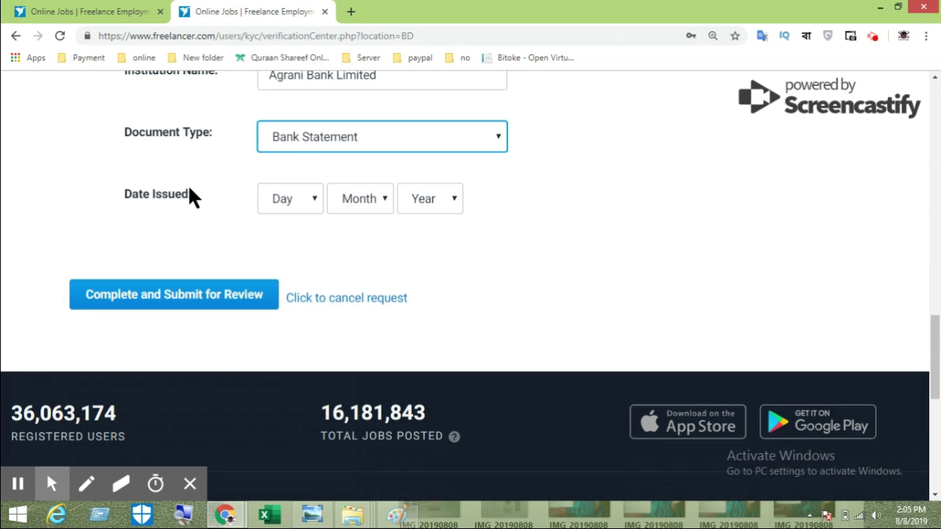
Set the statement's issue date to 8 August 2019
{"action": "left_click", "coordinate": [302, 204]}
{"action": "scroll", "coordinate": [272, 404], "scroll_direction": "down", "scroll_amount": 1}
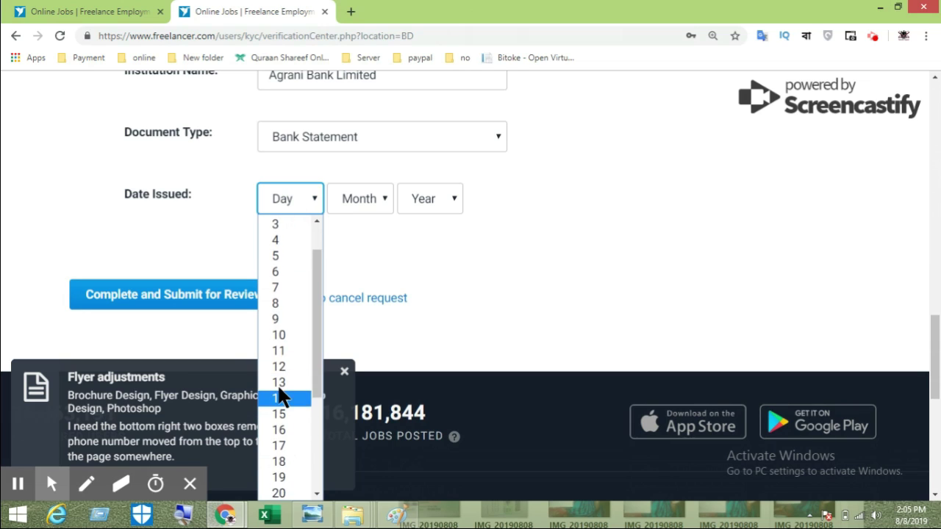
{"action": "left_click", "coordinate": [278, 303]}
{"action": "left_click", "coordinate": [365, 204]}
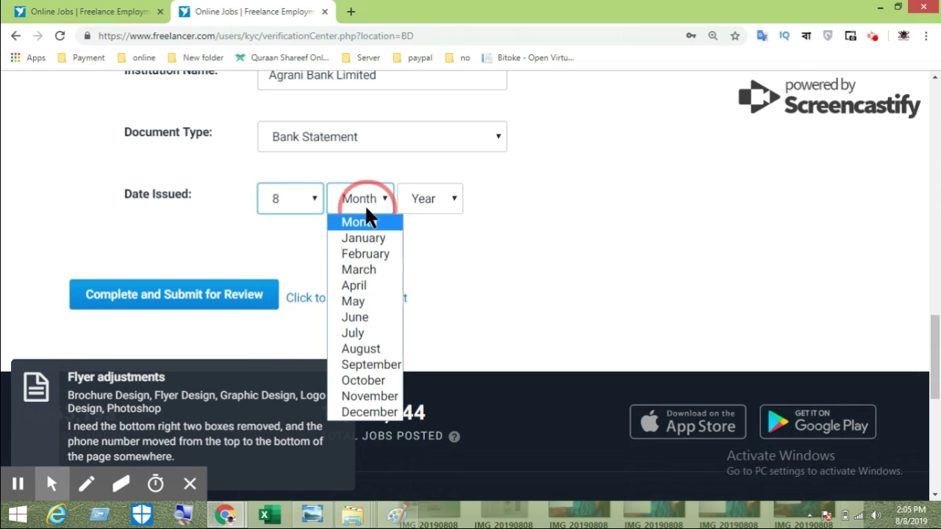
{"action": "left_click", "coordinate": [360, 348]}
{"action": "left_click", "coordinate": [430, 198]}
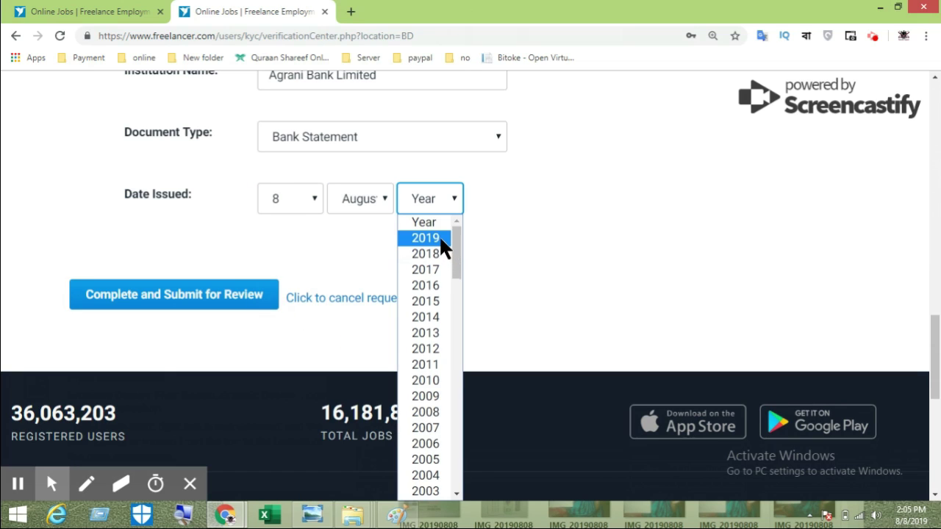
{"action": "left_click", "coordinate": [439, 235]}
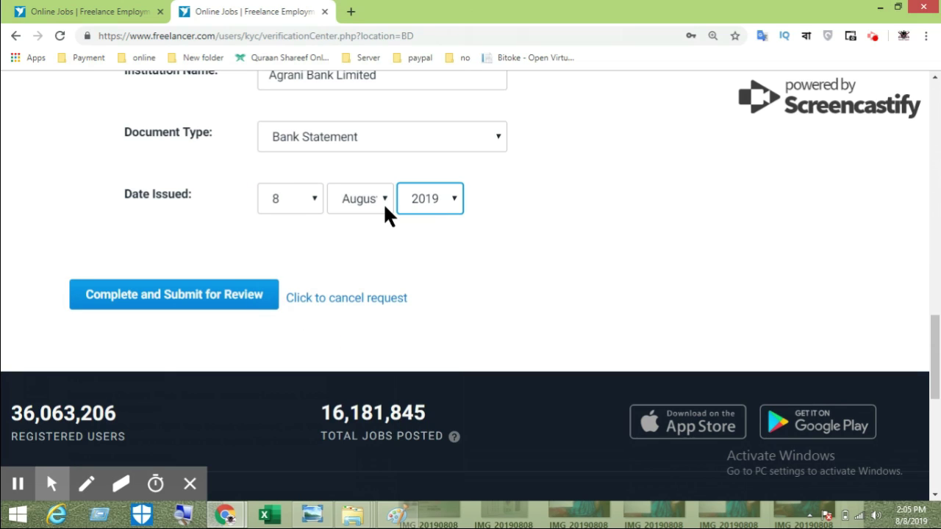
{"action": "left_click", "coordinate": [398, 238]}
{"action": "scroll", "coordinate": [338, 279], "scroll_direction": "up", "scroll_amount": 1}
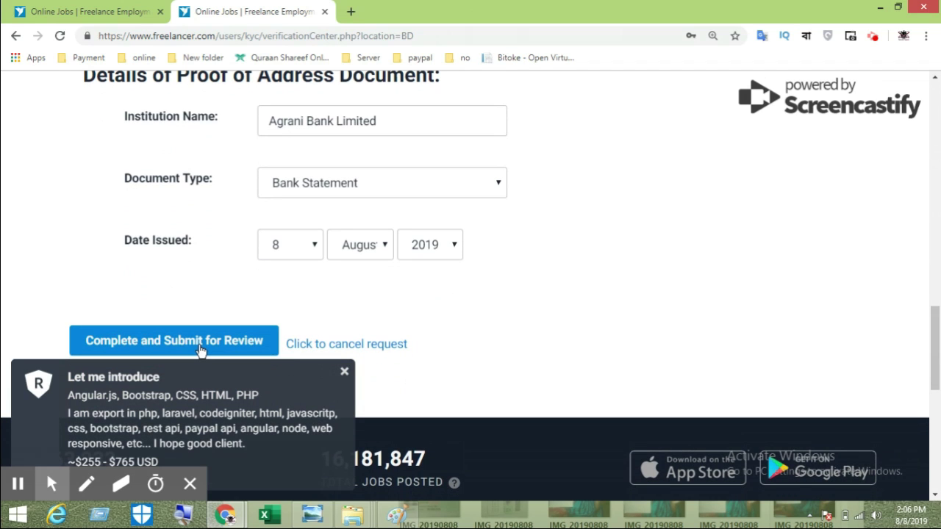
Dismiss the job notification pop-up and submit the verification request for review
{"action": "left_click", "coordinate": [344, 371]}
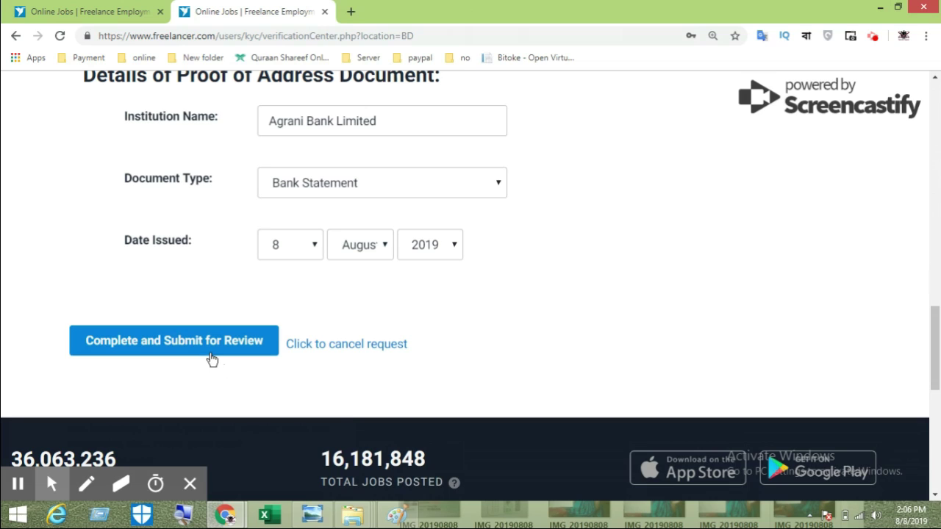
{"action": "left_click", "coordinate": [137, 349]}
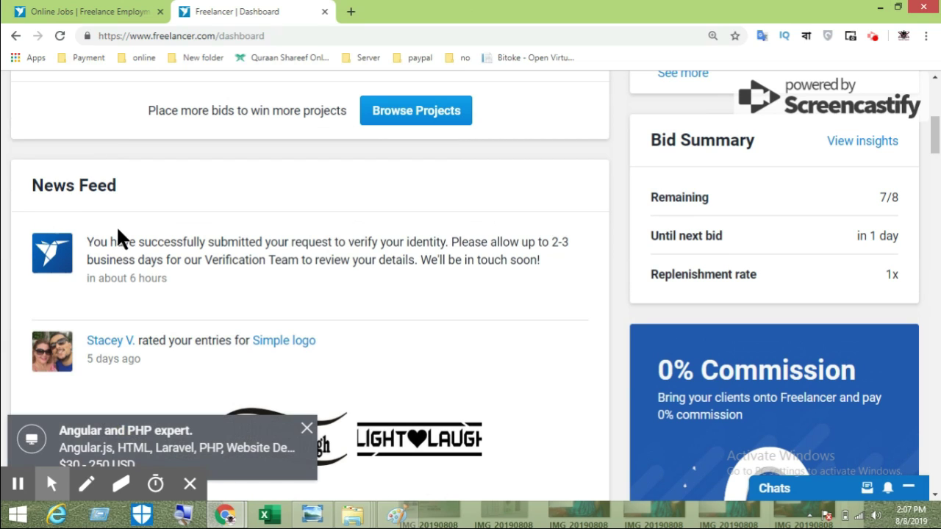
Highlight the News Feed's verification confirmation, then the Verification Team review note
{"action": "left_click_drag", "start_coordinate": [87, 241], "coordinate": [445, 242]}
{"action": "left_click", "coordinate": [445, 242]}
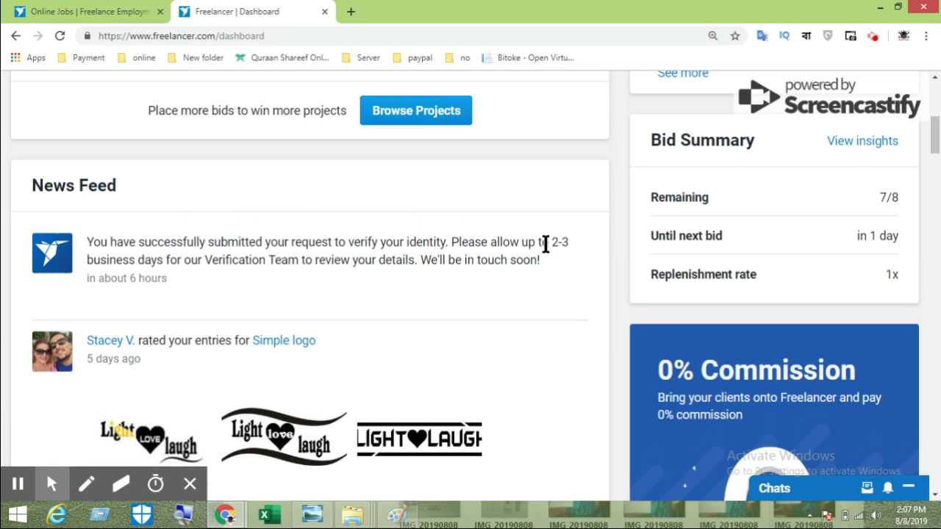
{"action": "left_click_drag", "start_coordinate": [107, 262], "coordinate": [256, 261]}
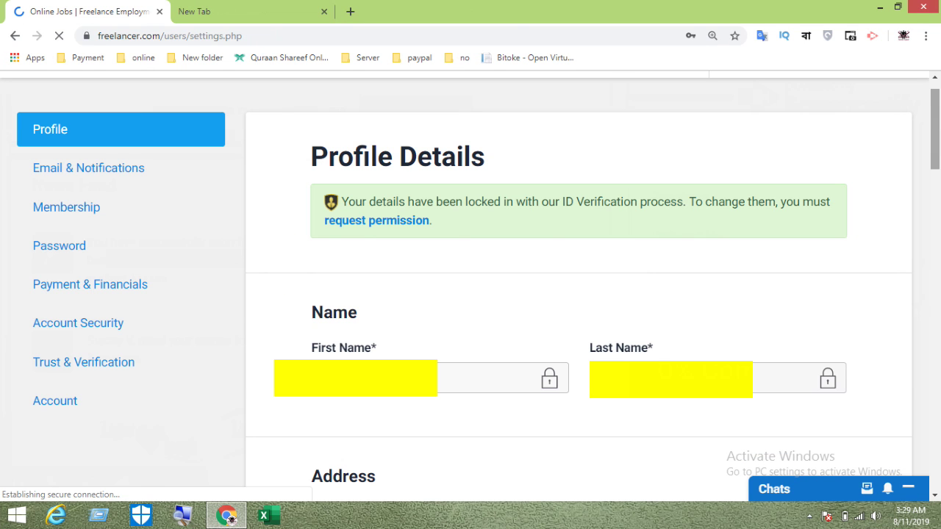